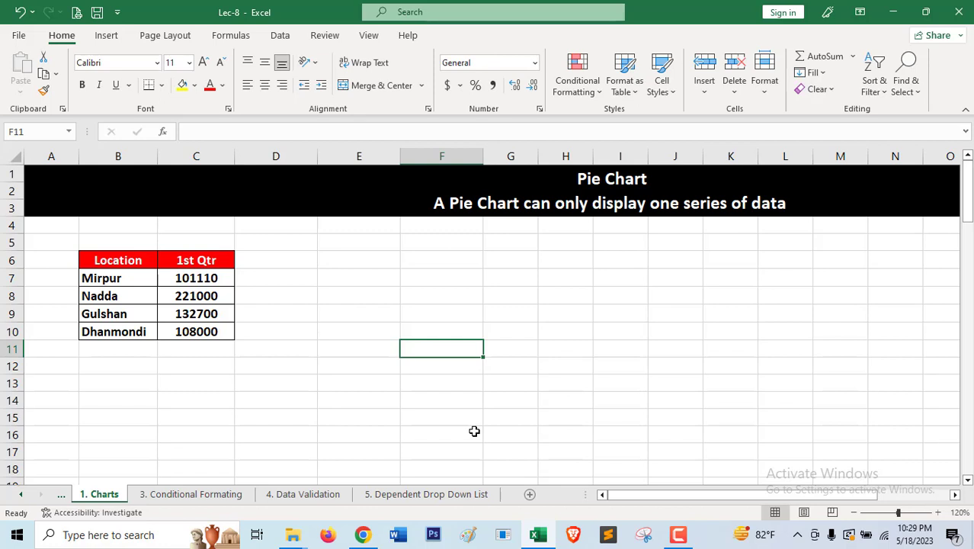
{"action": "left_click", "coordinate": [573, 204]}
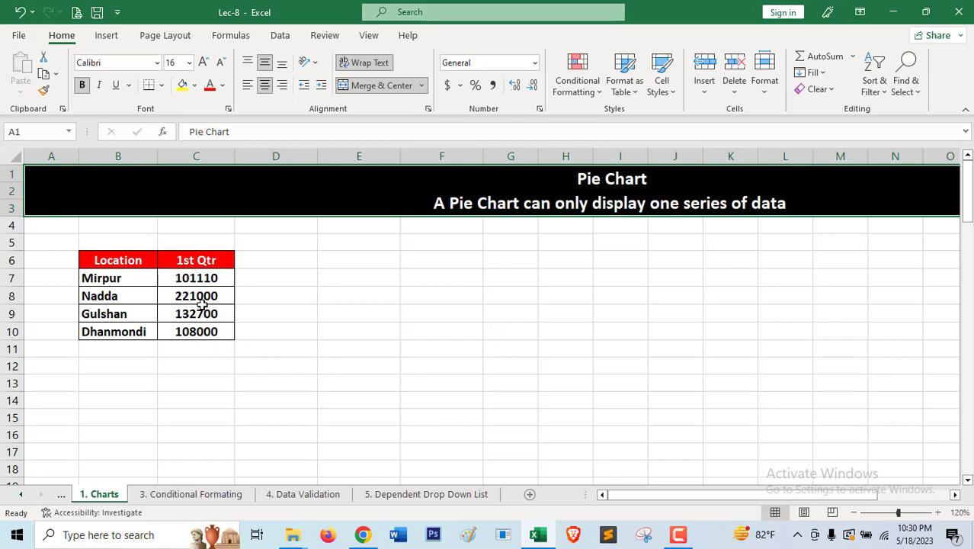
{"action": "left_click_drag", "start_coordinate": [204, 284], "coordinate": [205, 326]}
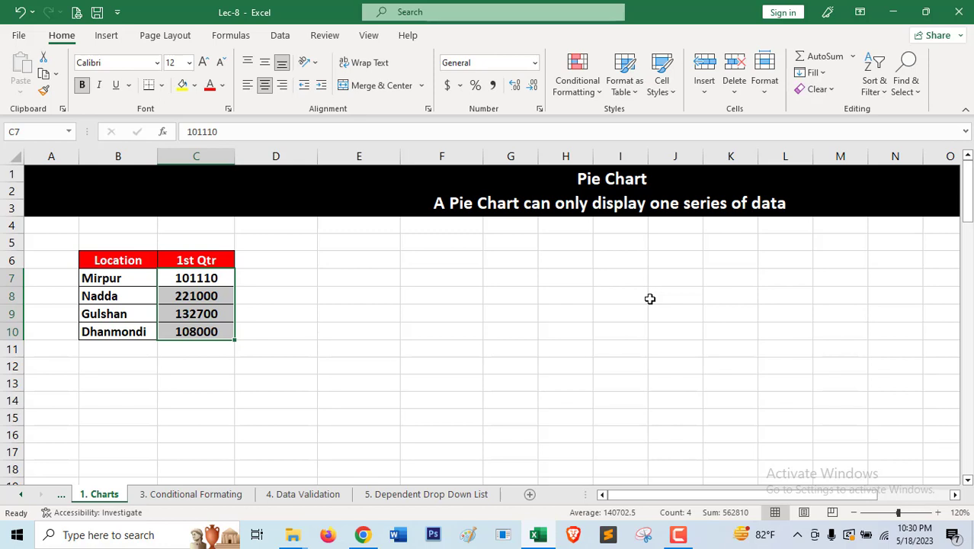
{"action": "left_click", "coordinate": [112, 278]}
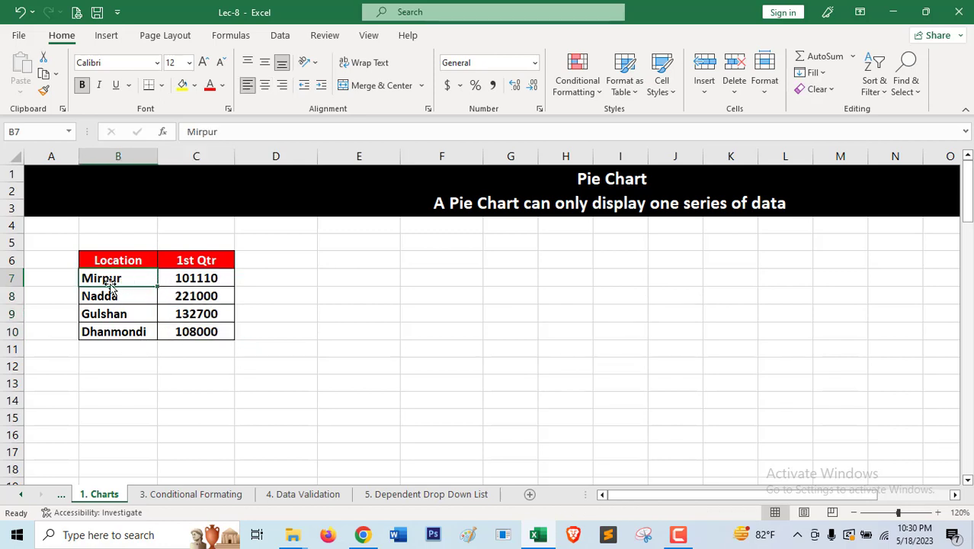
Insert a basic 2-D pie chart from the Location and 1st Qtr data in B6:C10 and position it below the black heading.
{"action": "left_click_drag", "start_coordinate": [114, 260], "coordinate": [192, 334]}
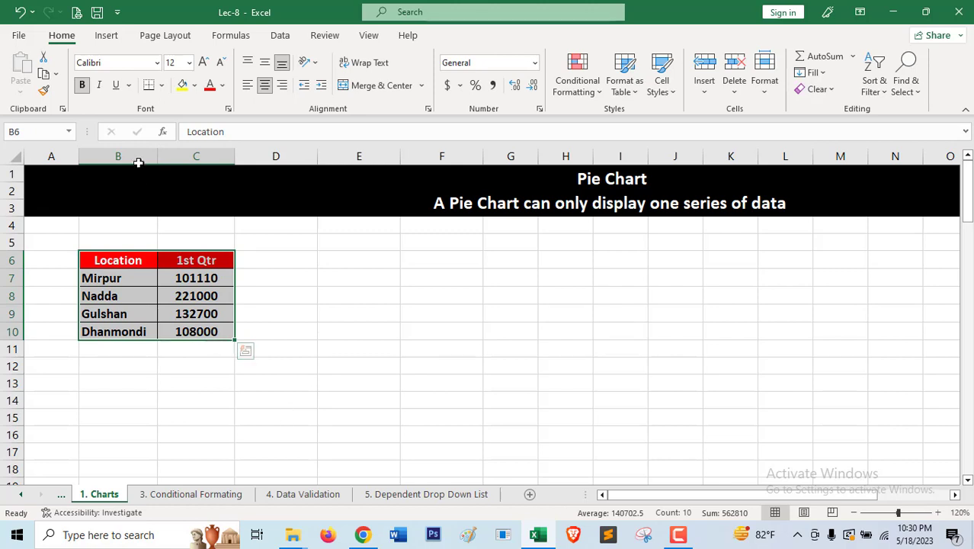
{"action": "left_click", "coordinate": [113, 37]}
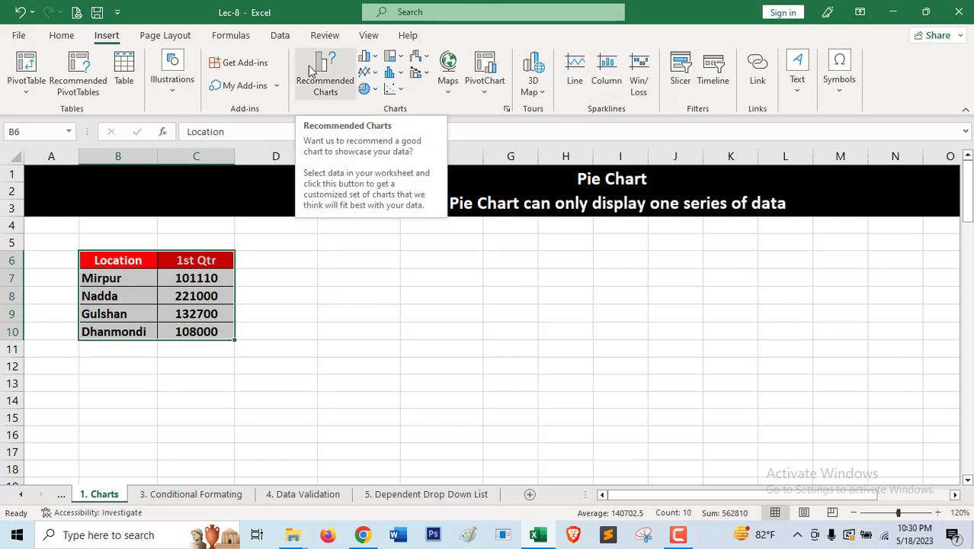
{"action": "left_click", "coordinate": [325, 88]}
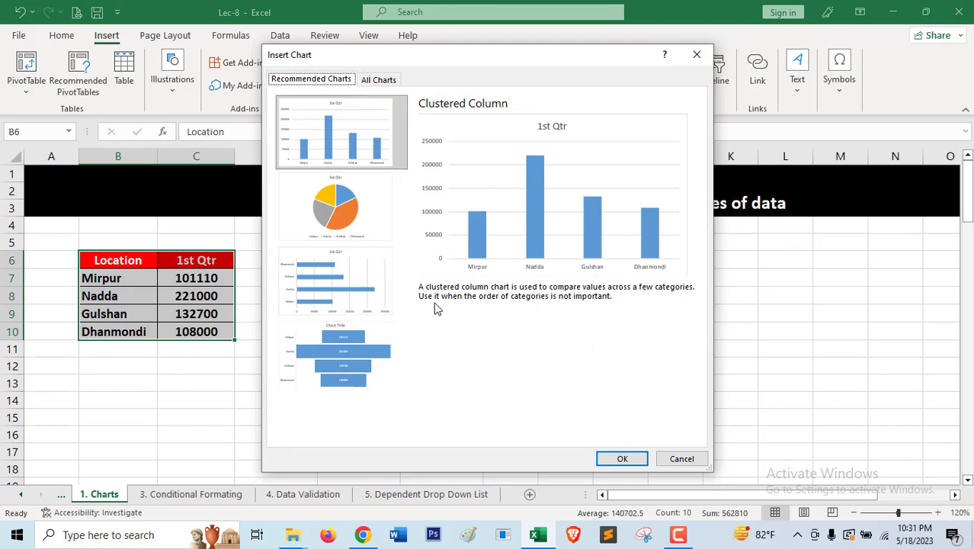
{"action": "left_click", "coordinate": [389, 81]}
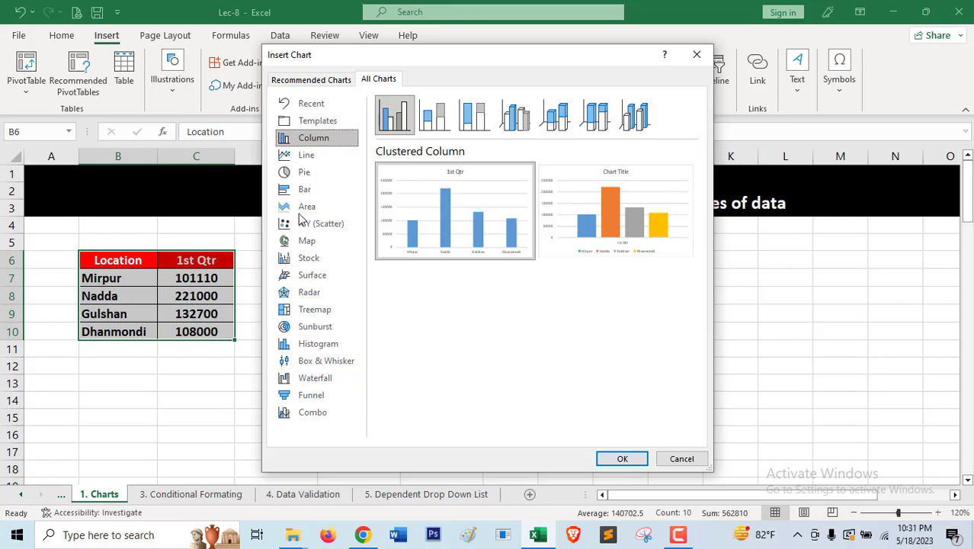
{"action": "left_click", "coordinate": [304, 174]}
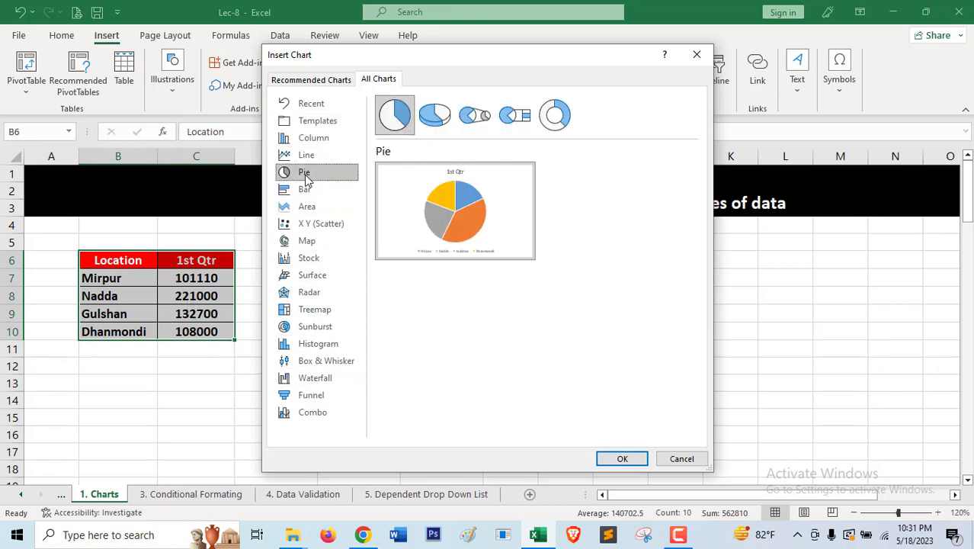
{"action": "left_click", "coordinate": [618, 459]}
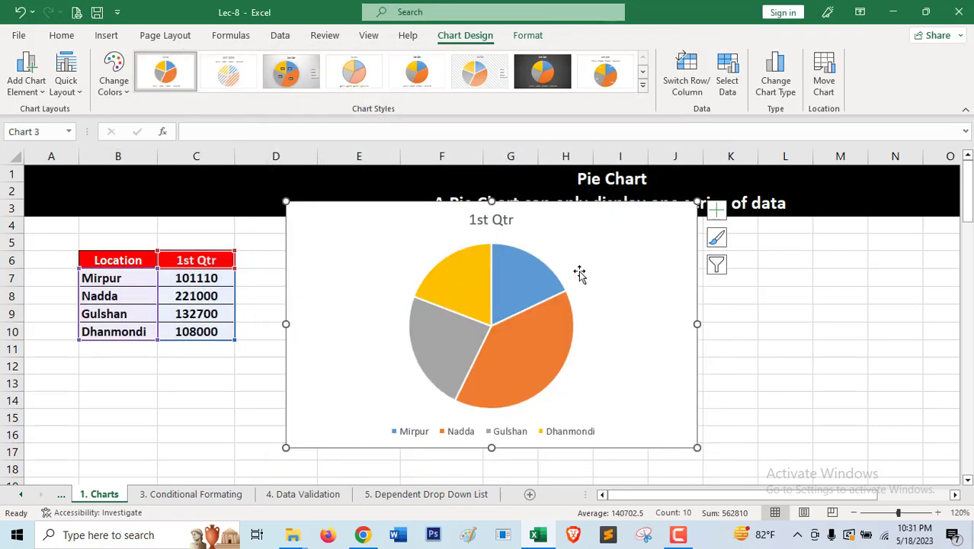
{"action": "left_click_drag", "start_coordinate": [579, 275], "coordinate": [595, 295]}
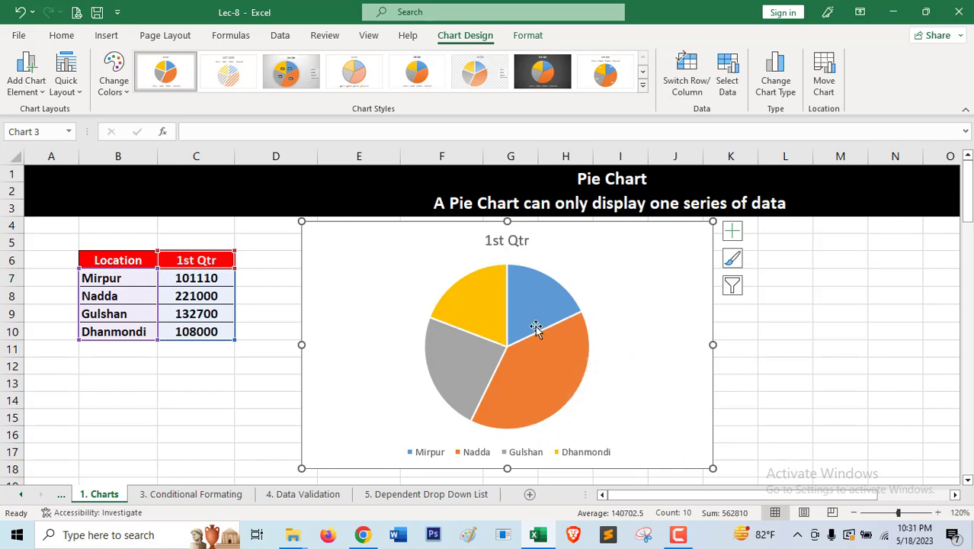
Delete the 1st Qtr title from the pie chart and deselect the chart.
{"action": "left_click", "coordinate": [478, 319]}
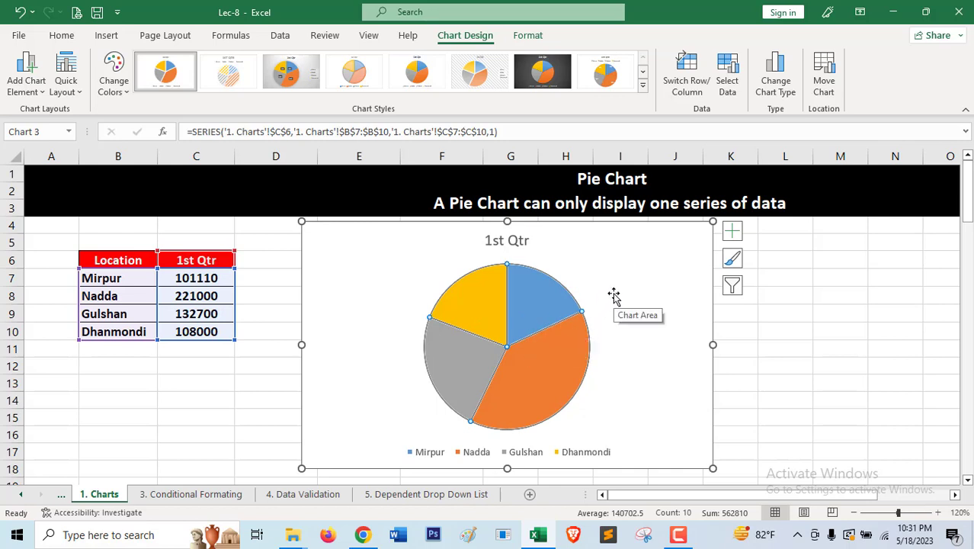
{"action": "left_click", "coordinate": [517, 244]}
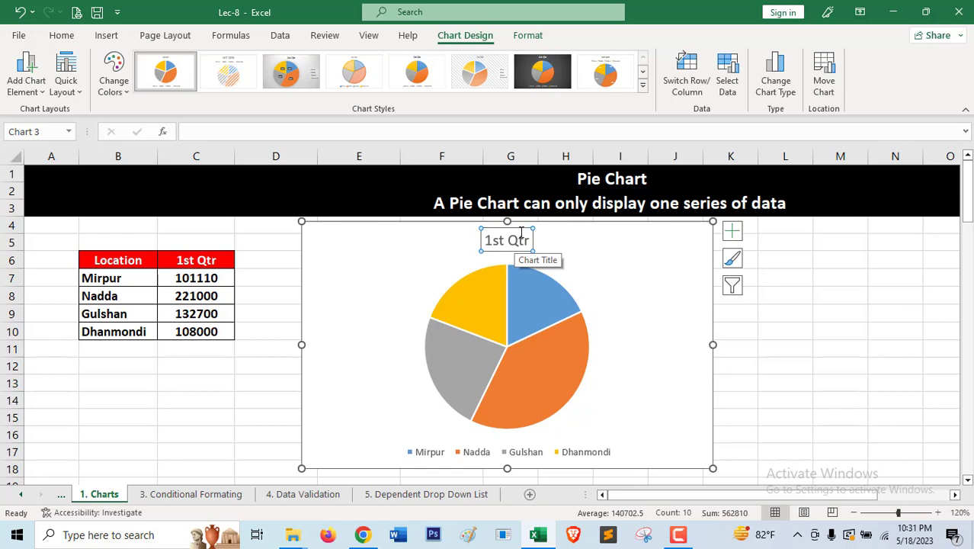
{"action": "key", "text": "Delete"}
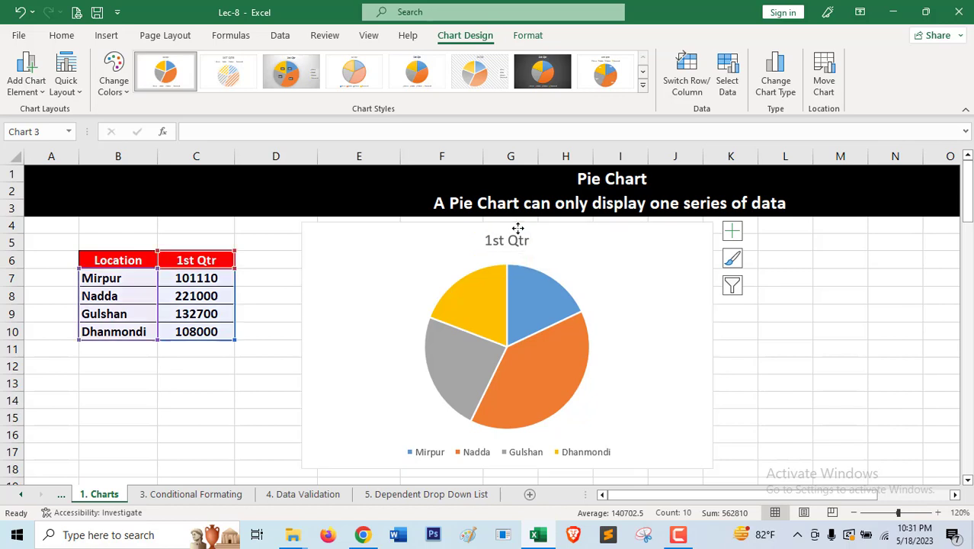
{"action": "left_click", "coordinate": [518, 284]}
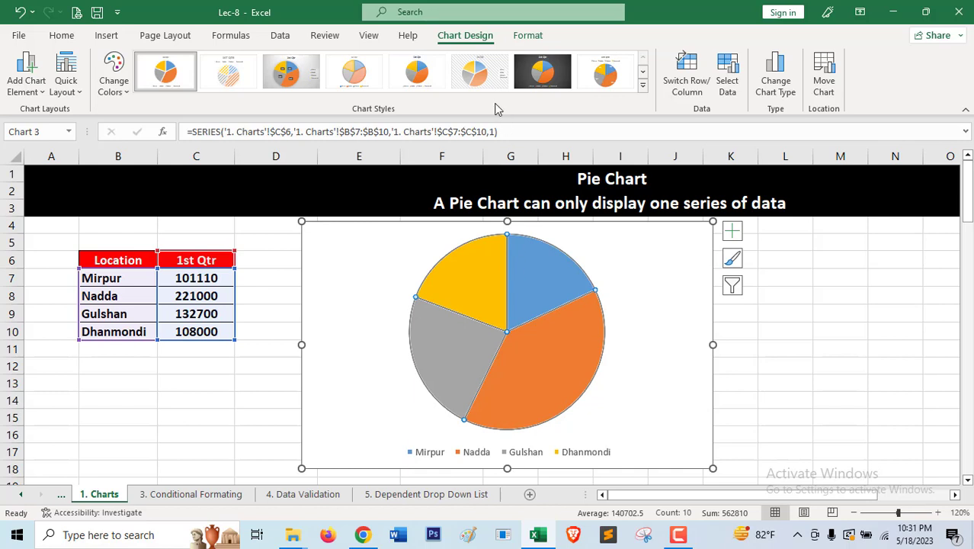
{"action": "mouse_move", "coordinate": [527, 319]}
{"action": "left_click", "coordinate": [777, 343]}
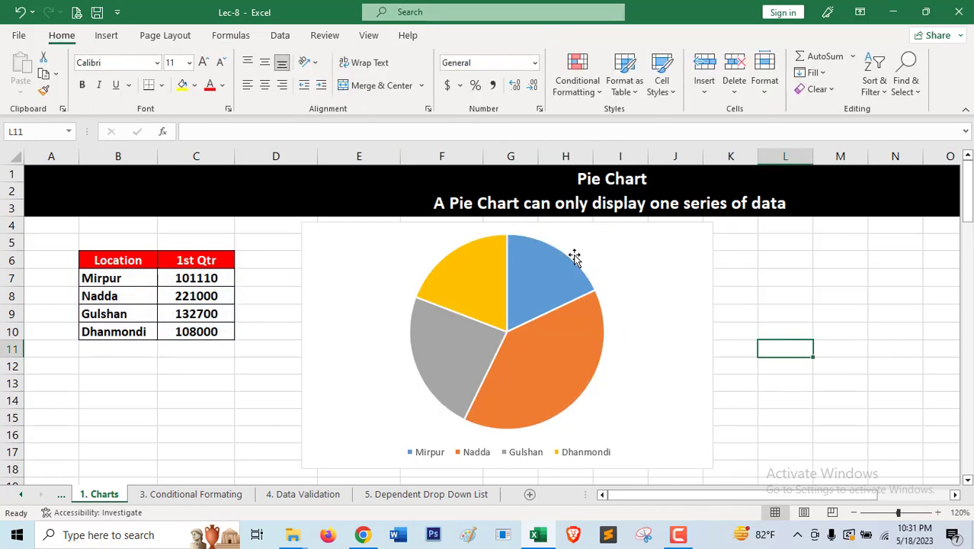
Apply the fifth preset chart style, with gradient-shaded slices without white borders, to the pie chart.
{"action": "left_click", "coordinate": [602, 268]}
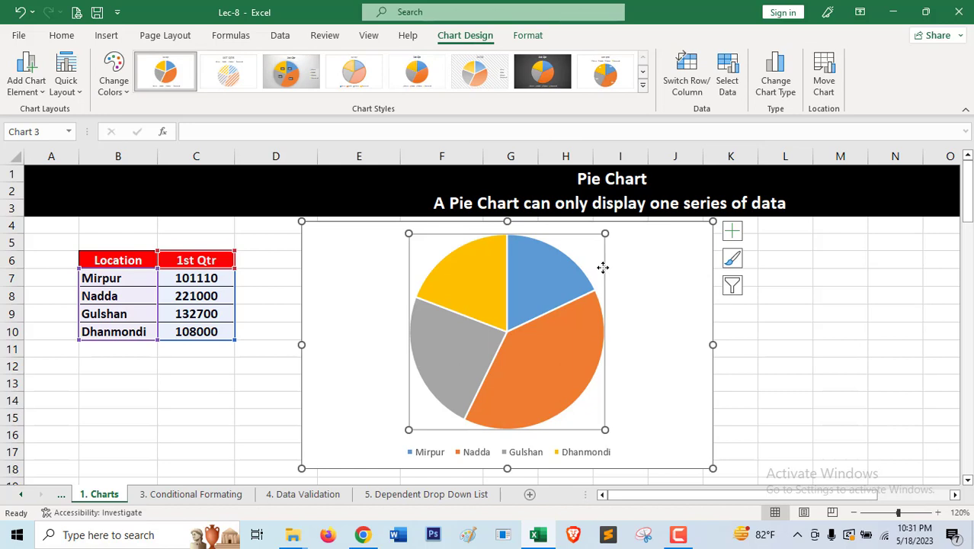
{"action": "left_click", "coordinate": [643, 89]}
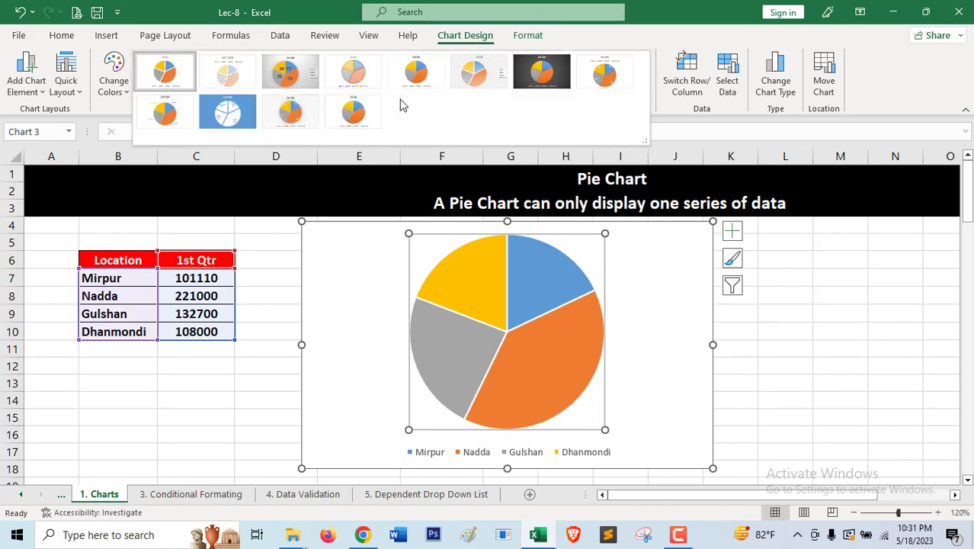
{"action": "left_click", "coordinate": [421, 71]}
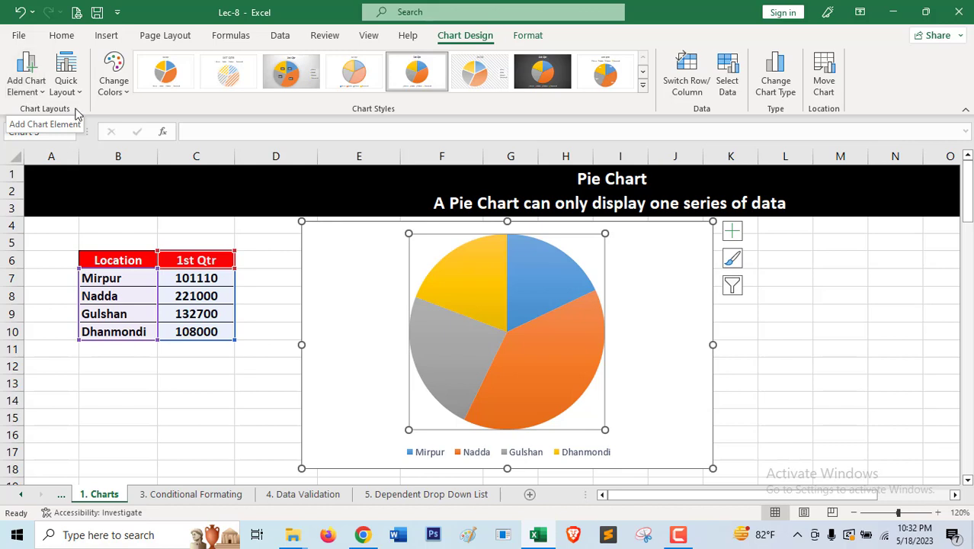
Add a chart title in the Above Chart position and set its text to "Pie Chart".
{"action": "left_click", "coordinate": [34, 93]}
{"action": "left_click", "coordinate": [38, 93]}
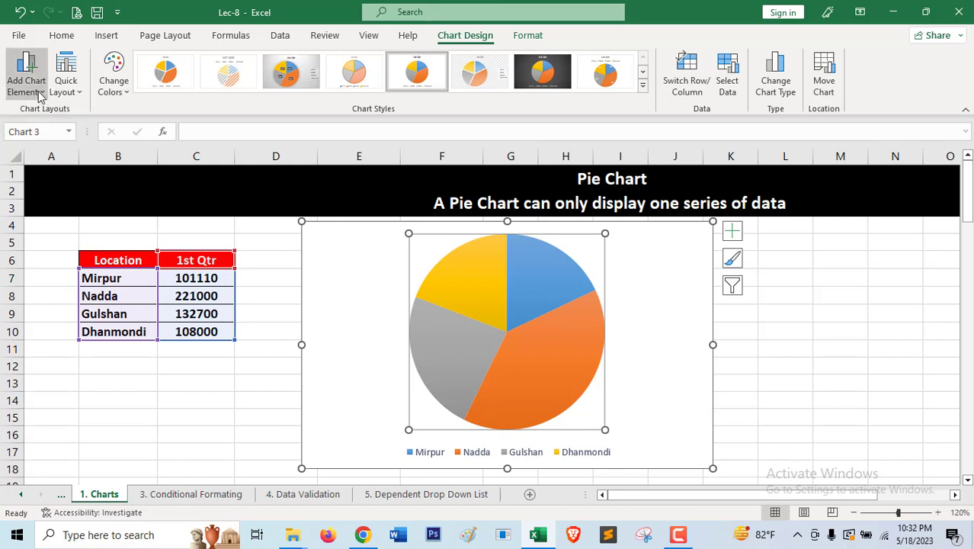
{"action": "mouse_move", "coordinate": [37, 114]}
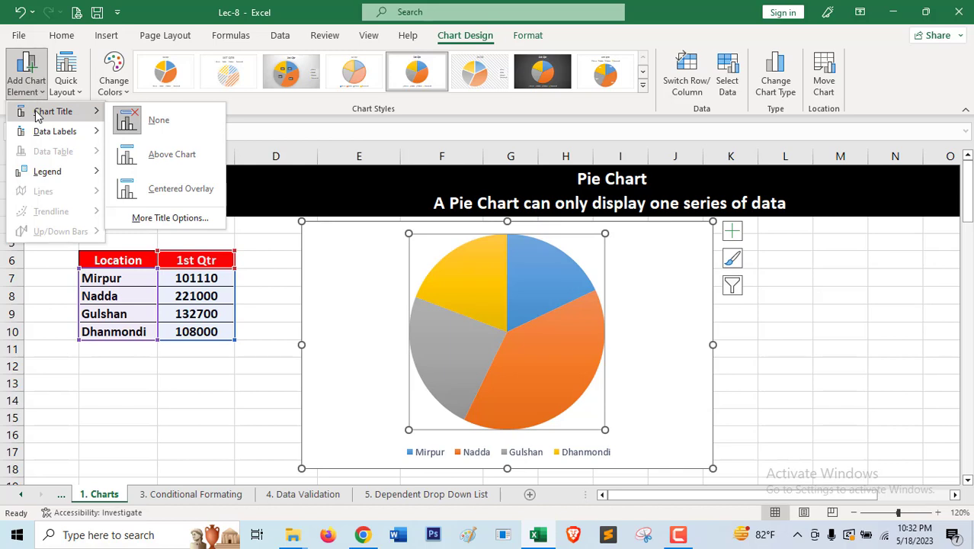
{"action": "left_click", "coordinate": [163, 160]}
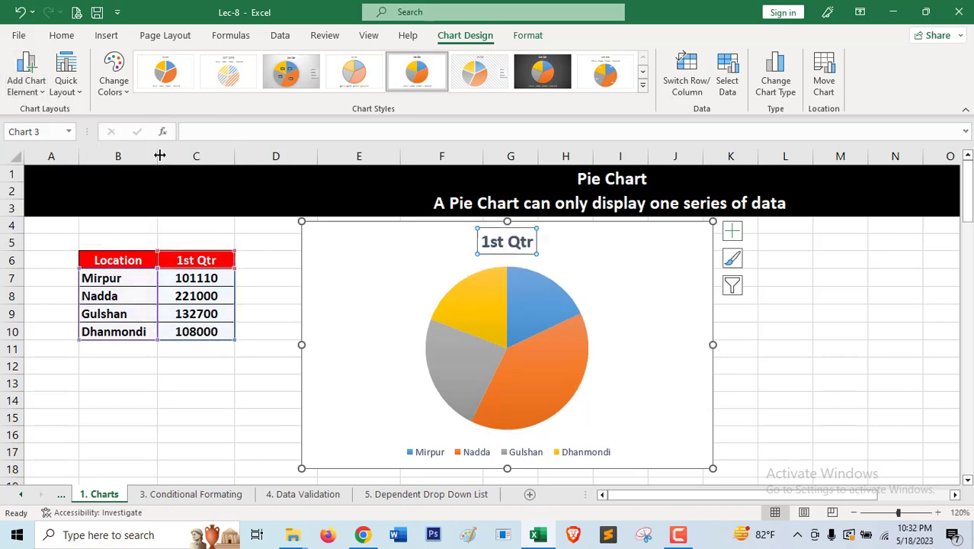
{"action": "double_click", "coordinate": [499, 241]}
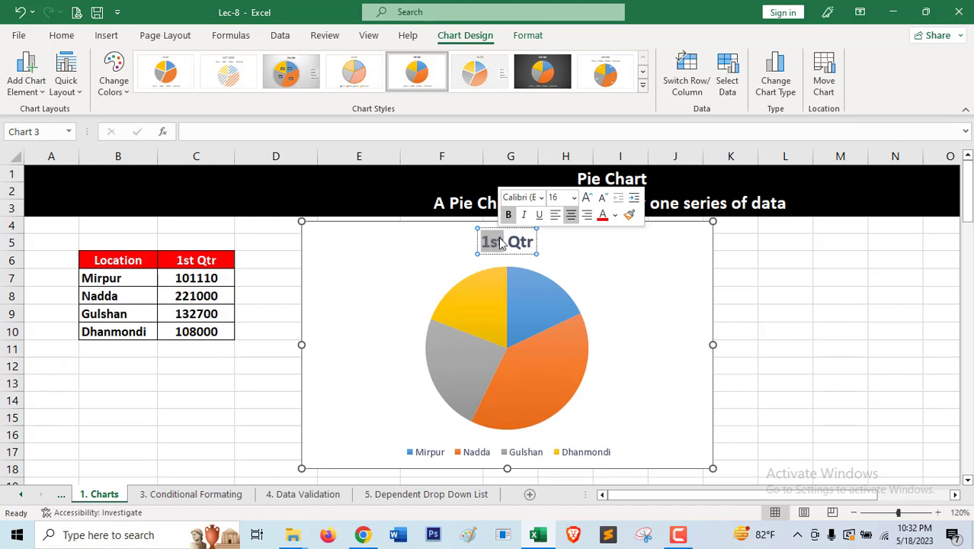
{"action": "key", "text": "BackSpace"}
{"action": "double_click", "coordinate": [507, 241]}
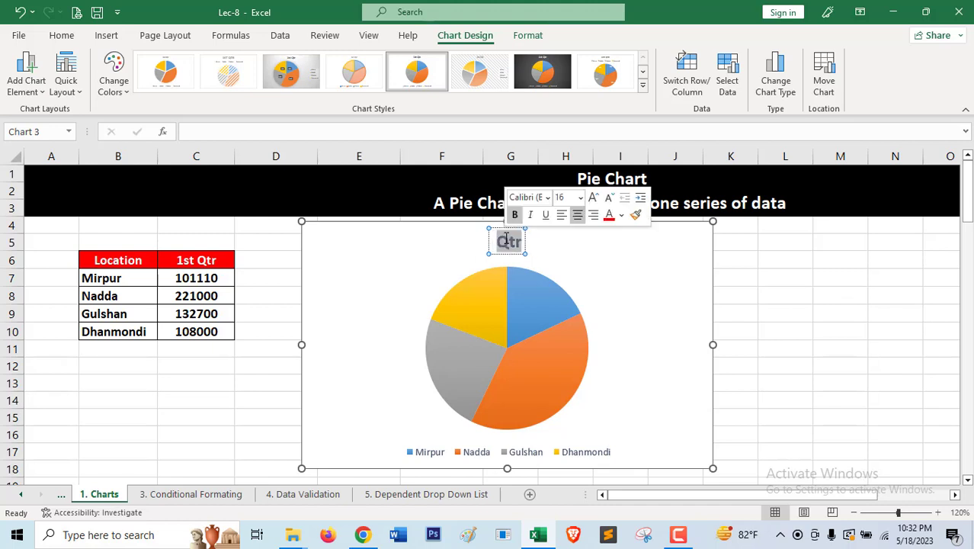
{"action": "type", "text": "Pie Chart"}
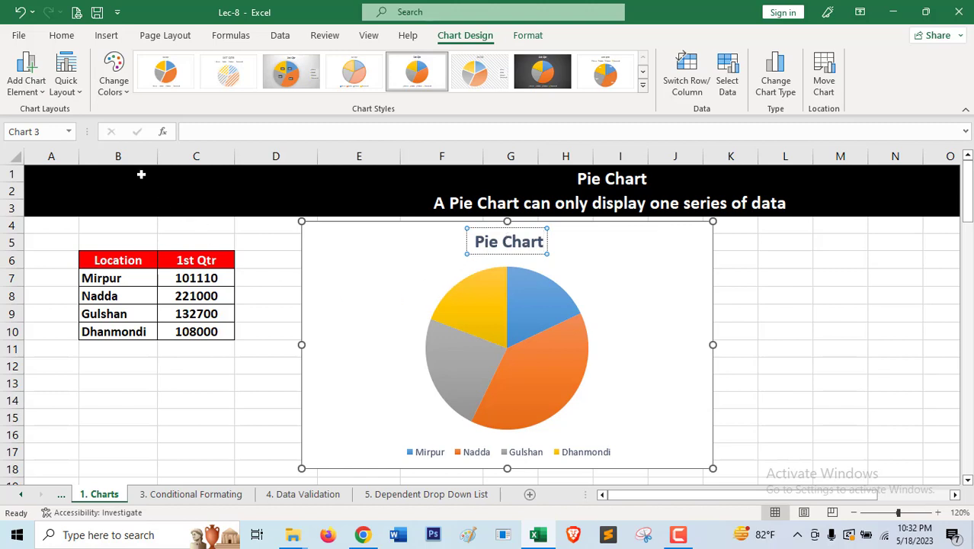
Add data labels to the pie slices in the Inside End position.
{"action": "left_click", "coordinate": [26, 85]}
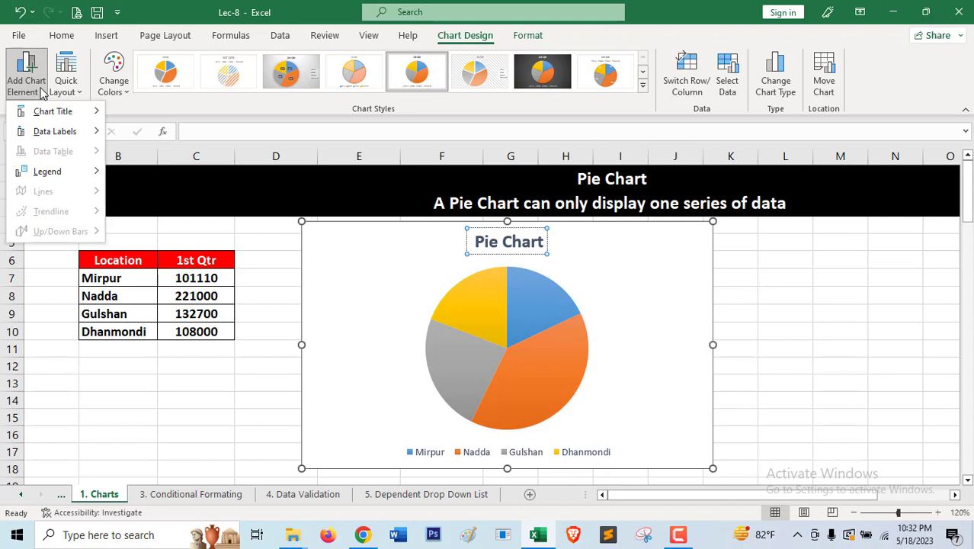
{"action": "mouse_move", "coordinate": [52, 134]}
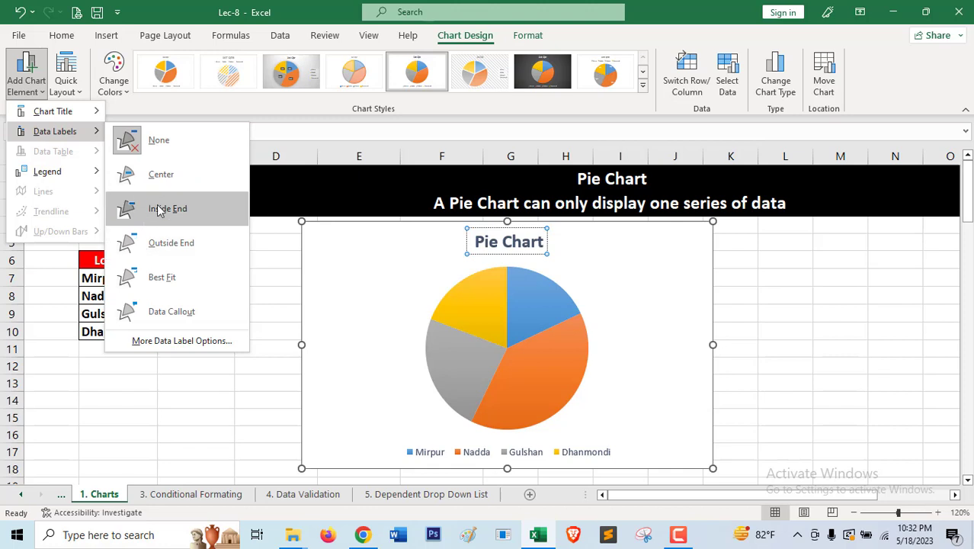
{"action": "left_click", "coordinate": [166, 219]}
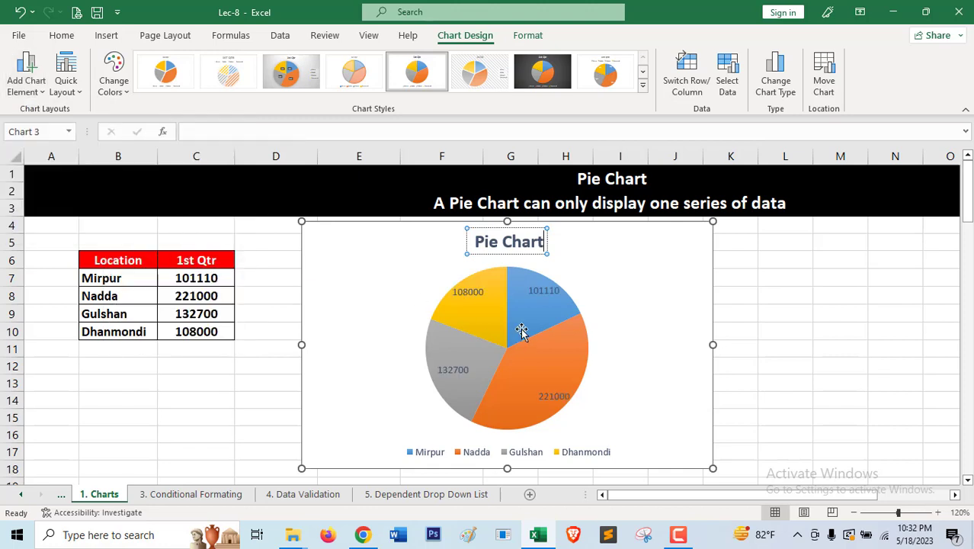
Try the Outside End position for the pie's data labels and set them back to Inside End.
{"action": "left_click", "coordinate": [31, 84]}
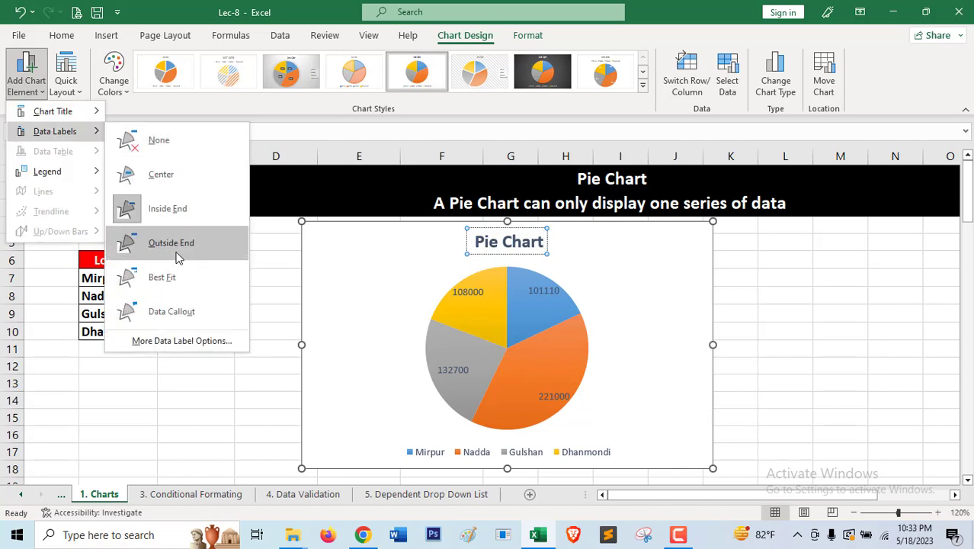
{"action": "left_click", "coordinate": [178, 254]}
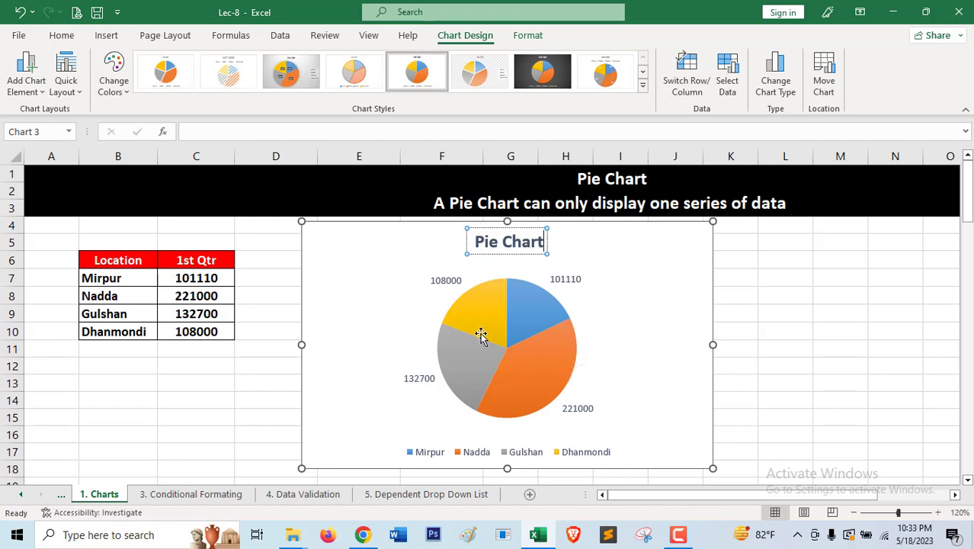
{"action": "left_click", "coordinate": [34, 90]}
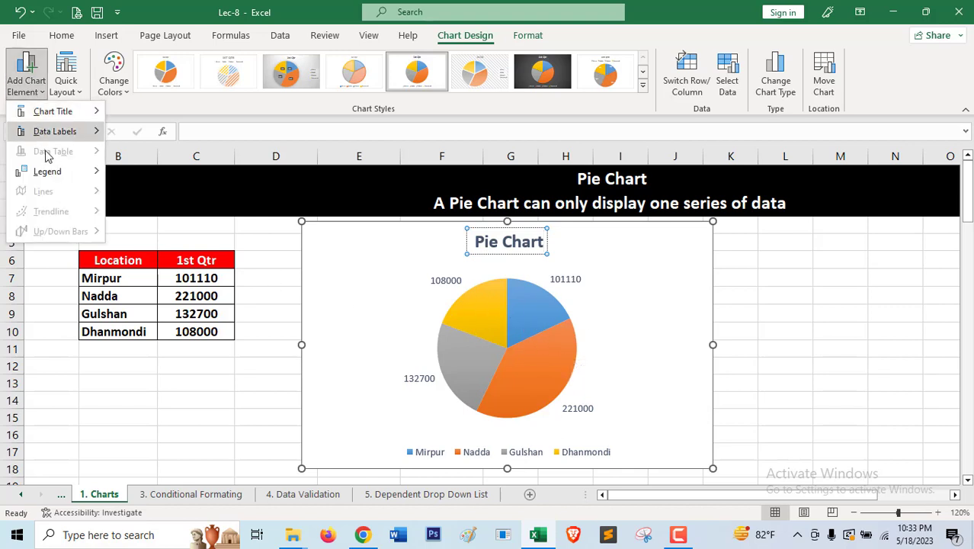
{"action": "mouse_move", "coordinate": [59, 142]}
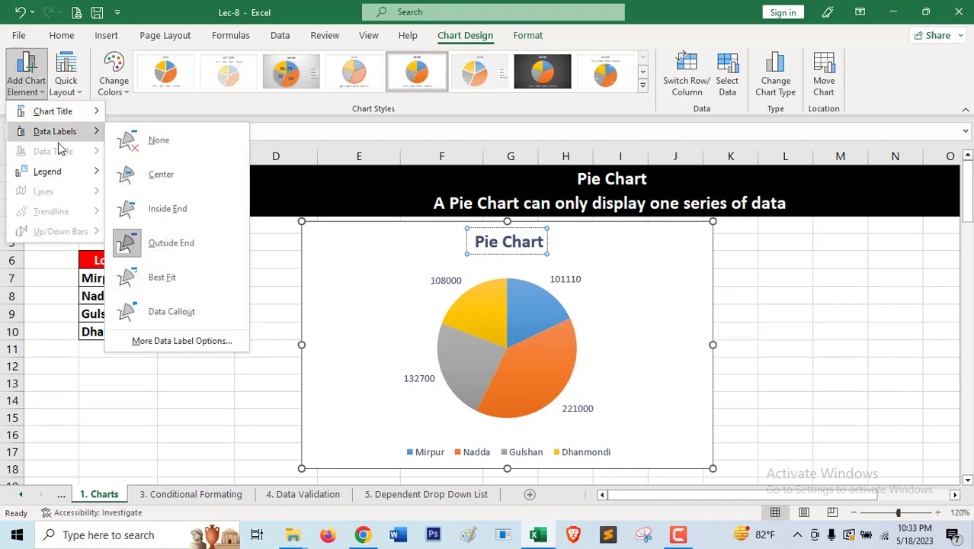
{"action": "left_click", "coordinate": [170, 220]}
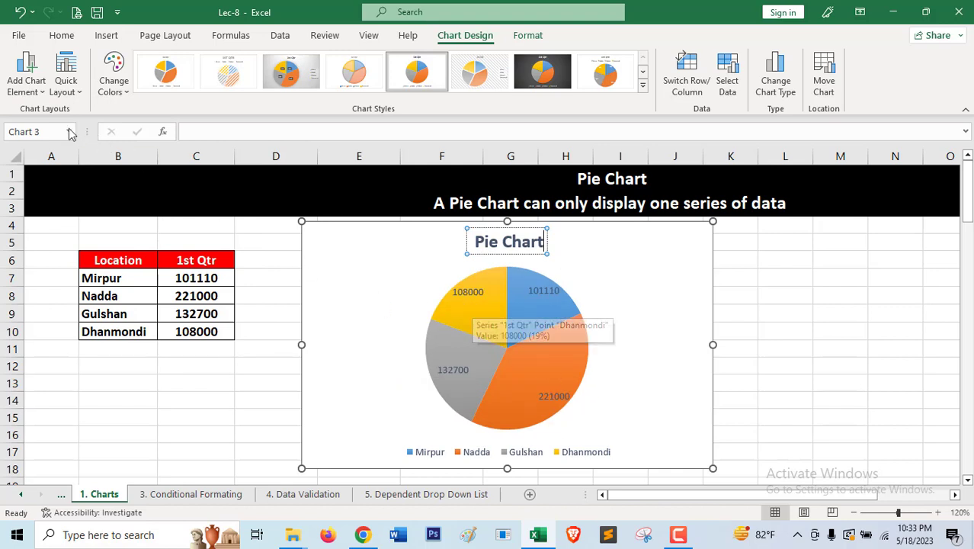
Set the pie chart's legend position to Right and select the pie series.
{"action": "left_click", "coordinate": [34, 90]}
{"action": "mouse_move", "coordinate": [52, 182]}
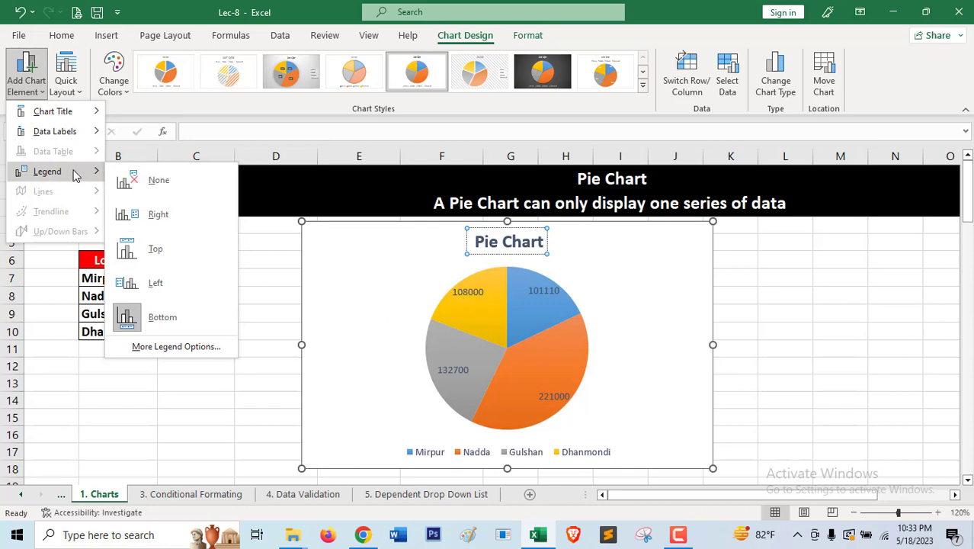
{"action": "left_click", "coordinate": [160, 216]}
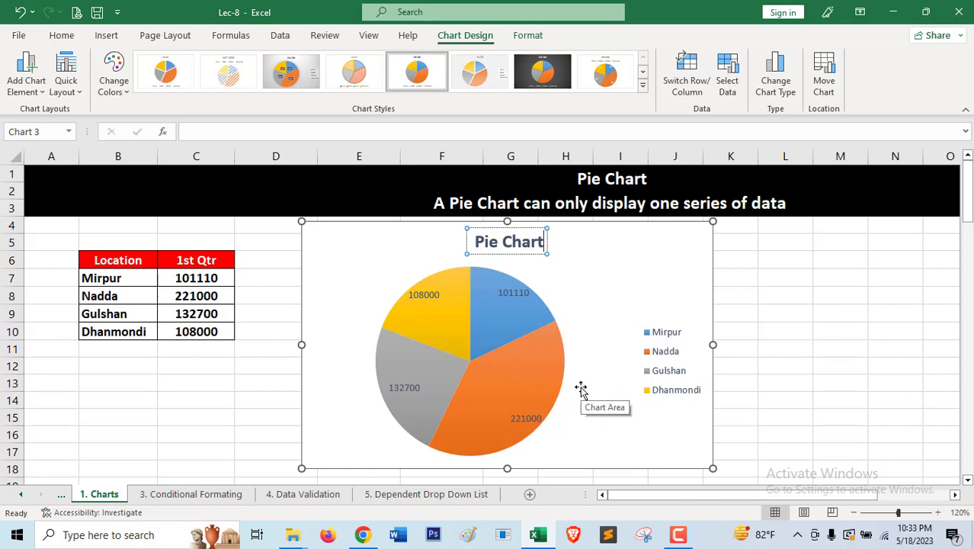
{"action": "left_click", "coordinate": [440, 318]}
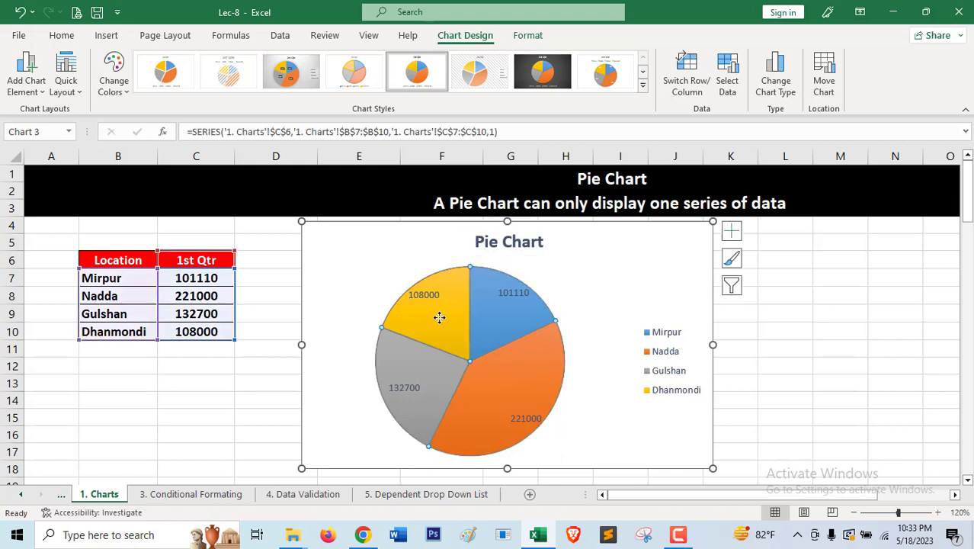
{"action": "mouse_move", "coordinate": [458, 333]}
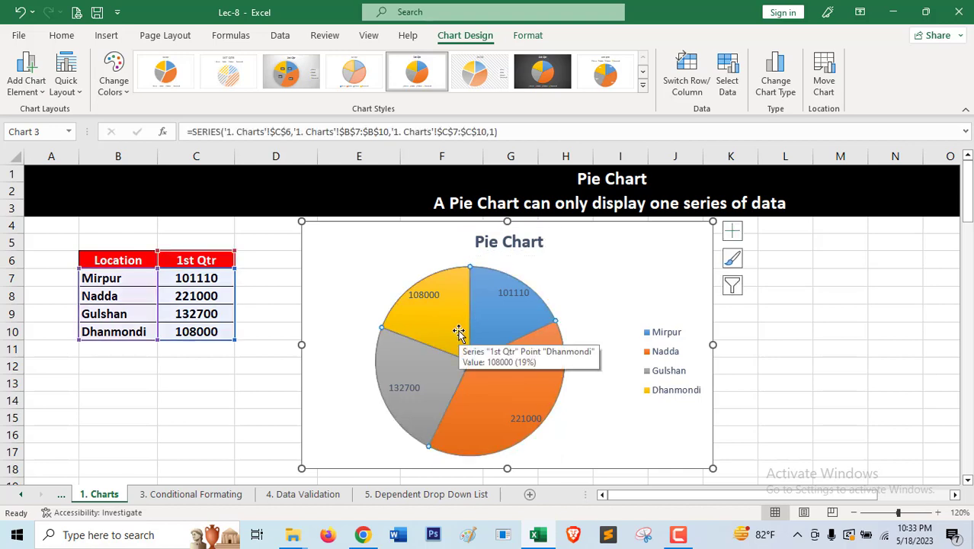
{"action": "left_click", "coordinate": [61, 35]}
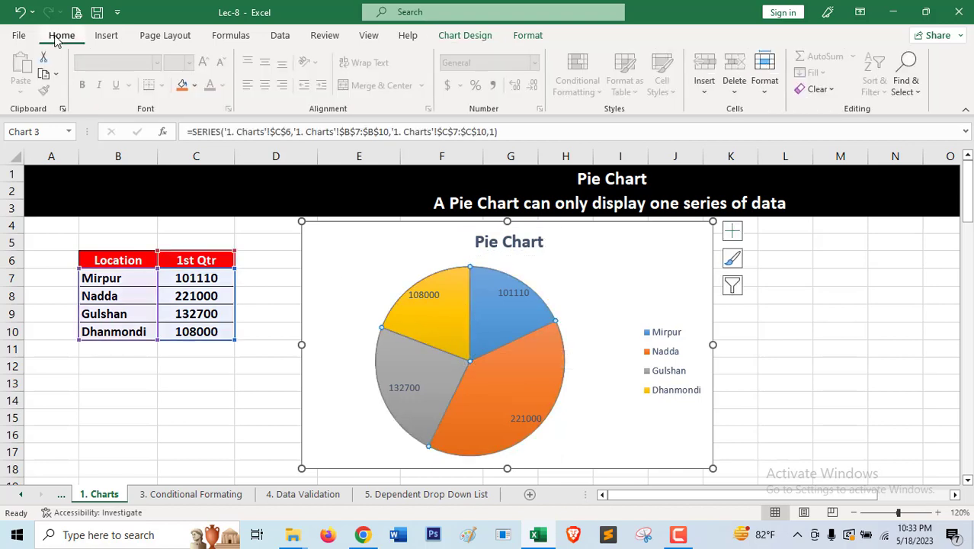
{"action": "left_click", "coordinate": [194, 86]}
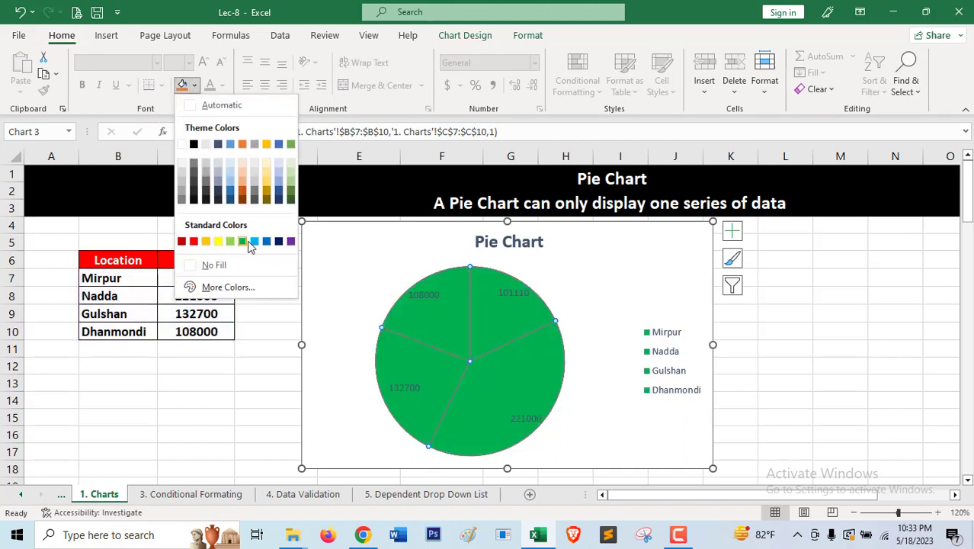
{"action": "left_click", "coordinate": [496, 414]}
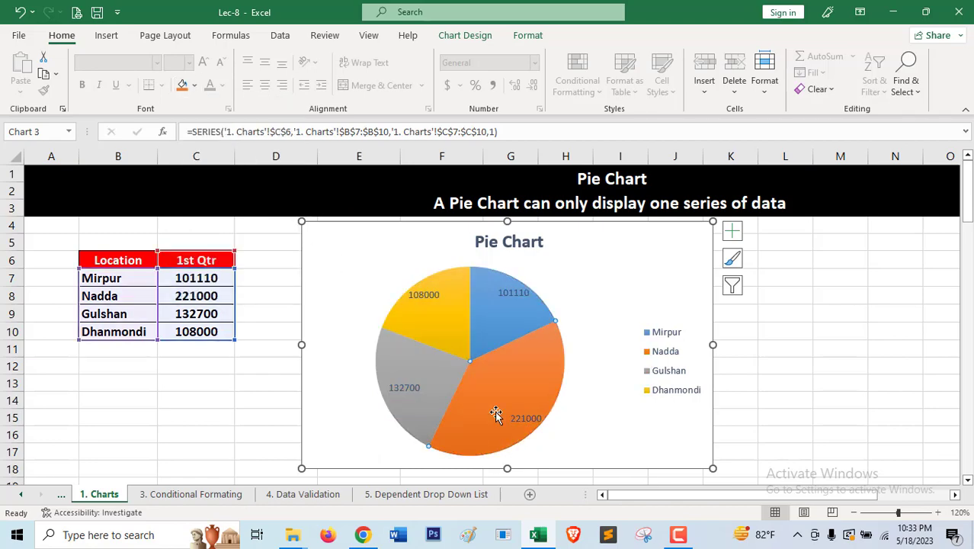
Insert a Clustered Column chart from the quarterly table in B30:F34, with the quarters along the horizontal axis.
{"action": "scroll", "coordinate": [495, 411], "scroll_direction": "down", "scroll_amount": 6}
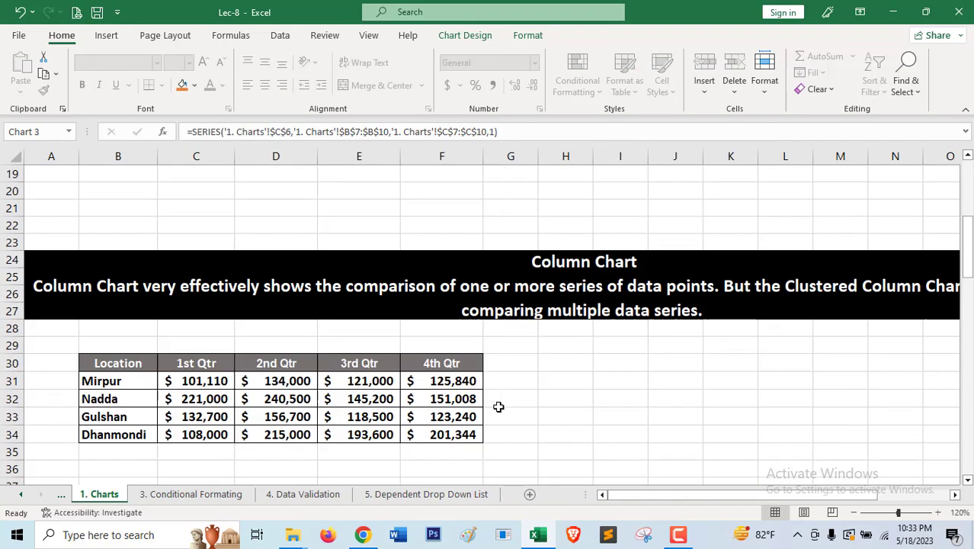
{"action": "scroll", "coordinate": [497, 405], "scroll_direction": "up", "scroll_amount": 1}
{"action": "scroll", "coordinate": [581, 345], "scroll_direction": "down", "scroll_amount": 1}
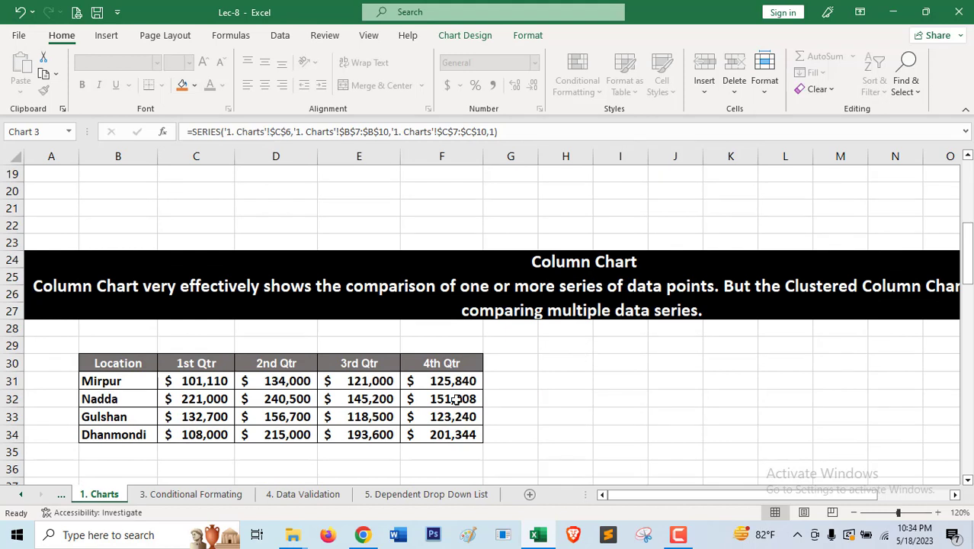
{"action": "left_click_drag", "start_coordinate": [107, 363], "coordinate": [443, 434]}
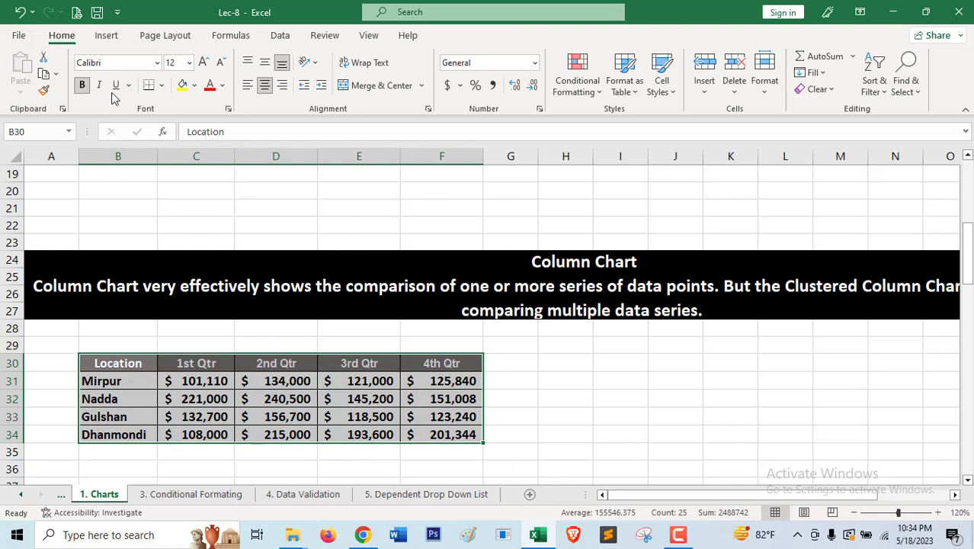
{"action": "left_click", "coordinate": [106, 35]}
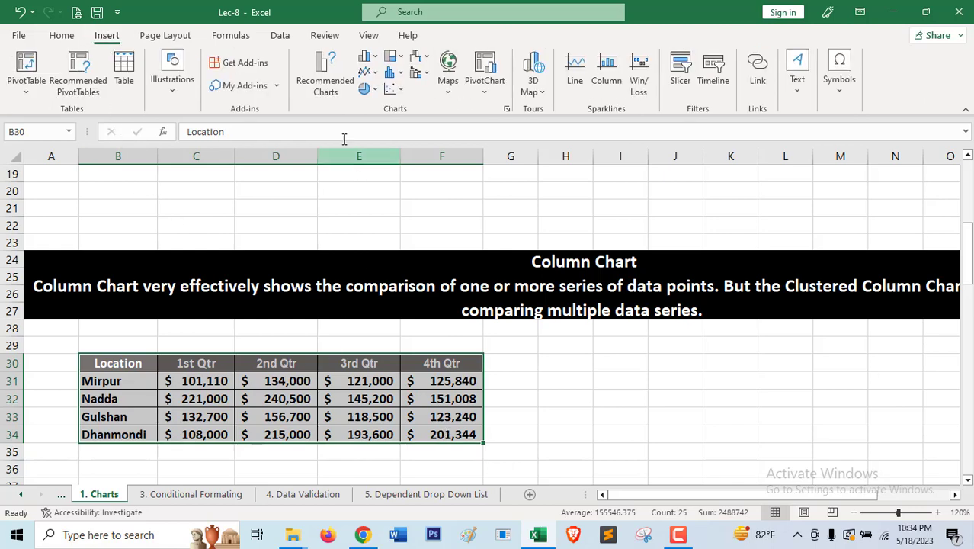
{"action": "left_click", "coordinate": [326, 85]}
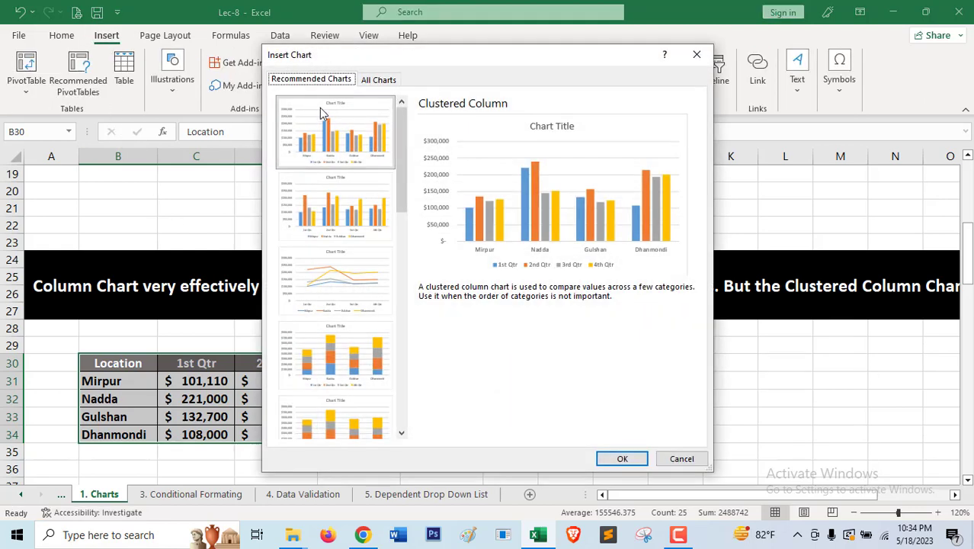
{"action": "left_click", "coordinate": [379, 80]}
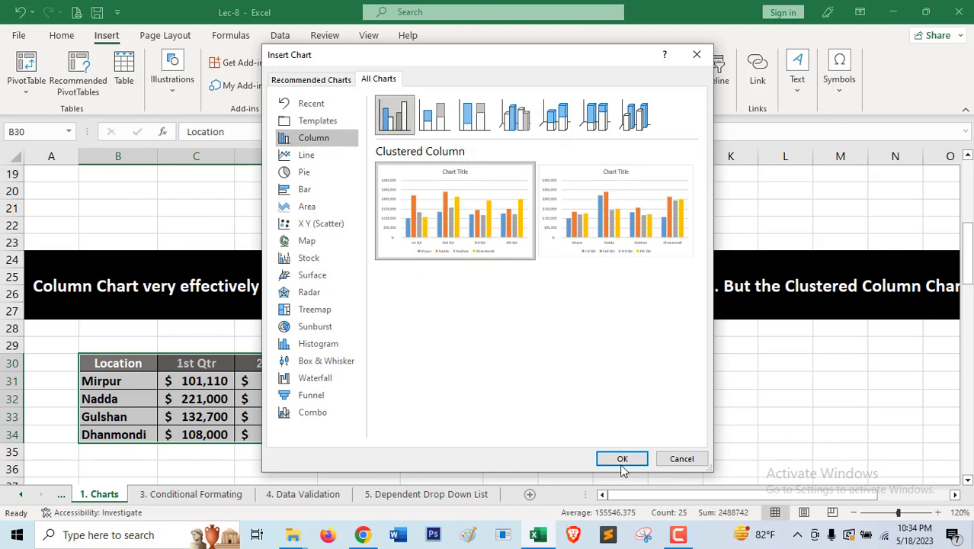
{"action": "left_click", "coordinate": [621, 461]}
{"action": "left_click_drag", "start_coordinate": [523, 229], "coordinate": [680, 367]}
{"action": "left_click_drag", "start_coordinate": [598, 274], "coordinate": [686, 366]}
{"action": "key", "text": "ctrl+z"}
{"action": "key", "text": "ctrl+z"}
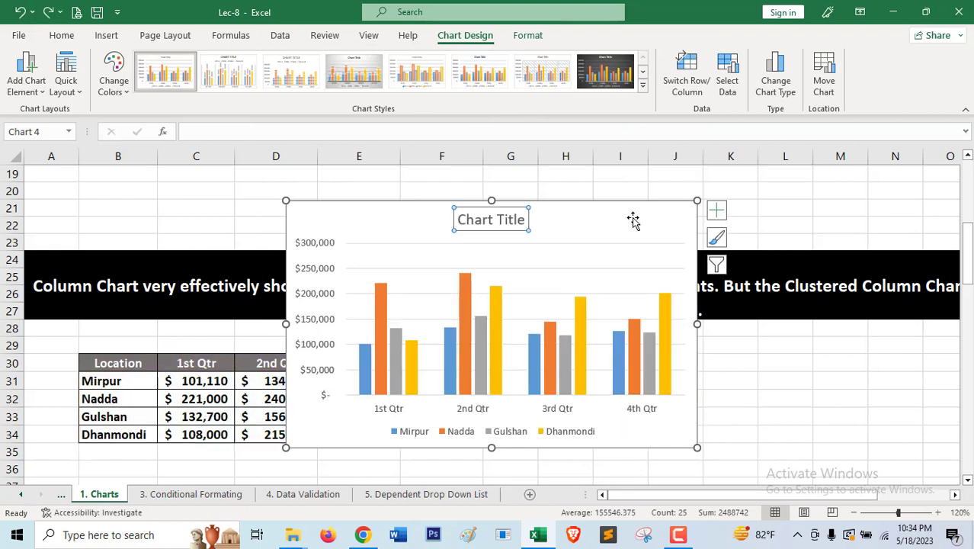
Move the column chart beside its data table and apply the last available chart style, with shaded columns and a bold title.
{"action": "left_click_drag", "start_coordinate": [633, 219], "coordinate": [838, 270]}
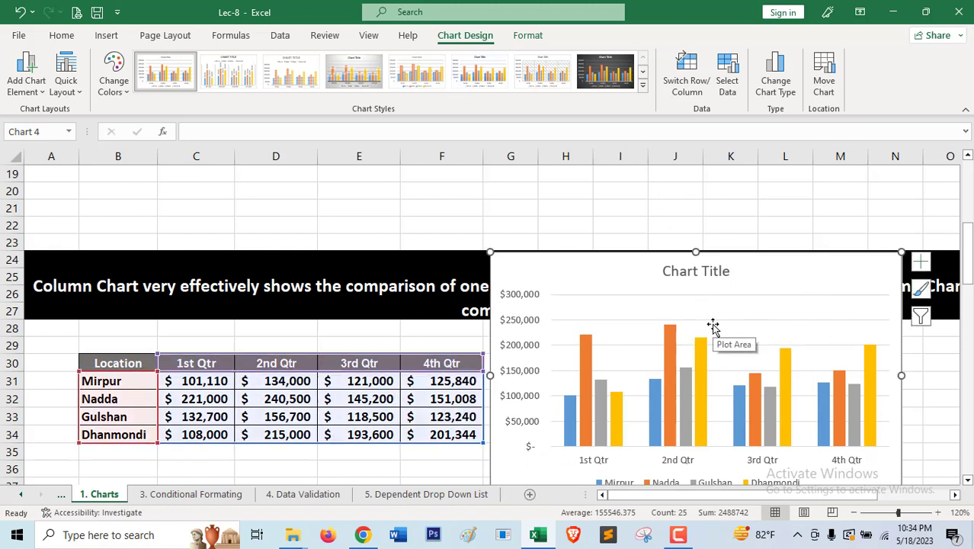
{"action": "left_click", "coordinate": [642, 85]}
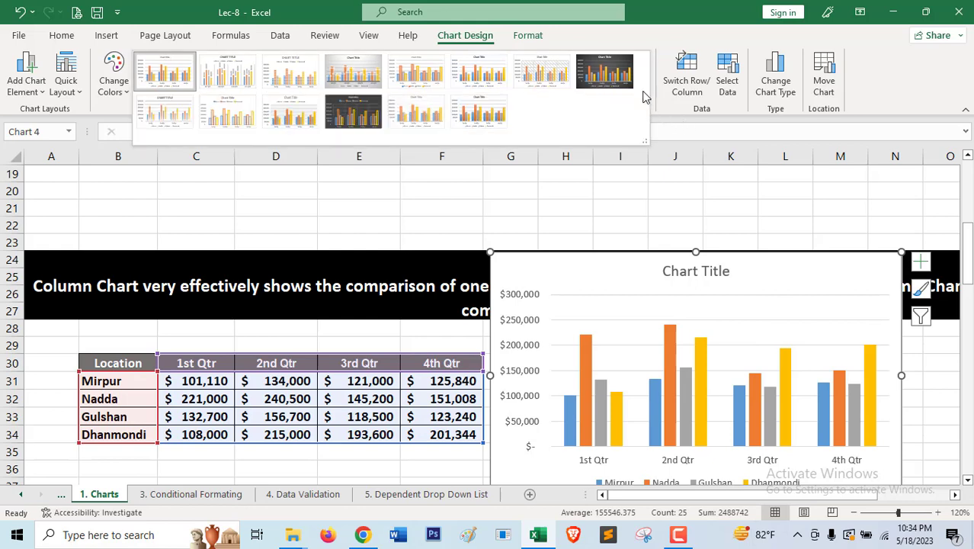
{"action": "left_click", "coordinate": [482, 114]}
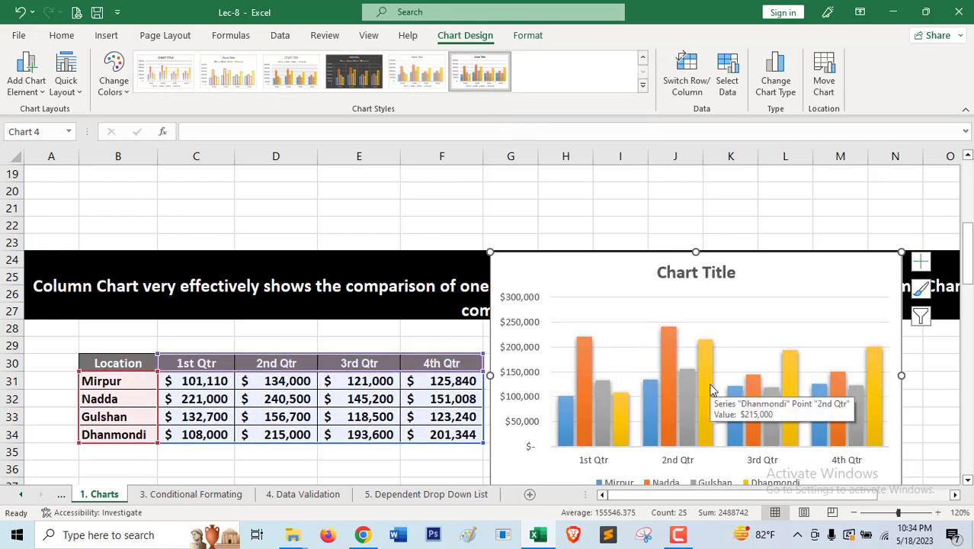
Add data labels to the column chart in the Outside End position.
{"action": "left_click", "coordinate": [41, 94]}
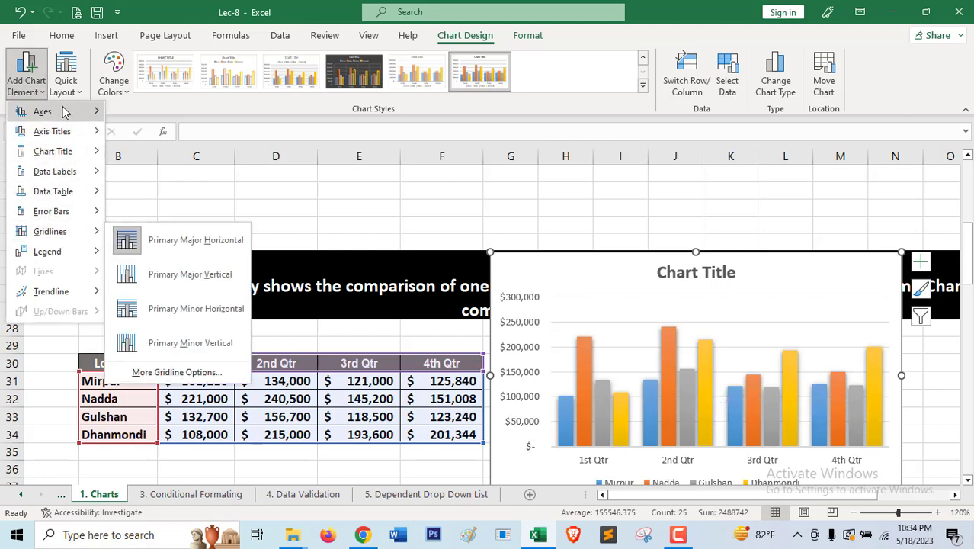
{"action": "mouse_move", "coordinate": [57, 135]}
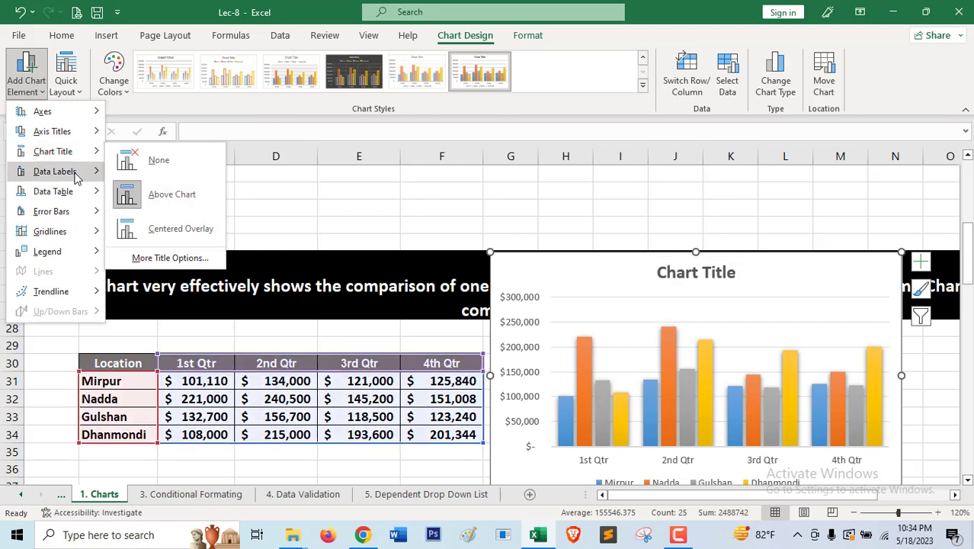
{"action": "mouse_move", "coordinate": [77, 174]}
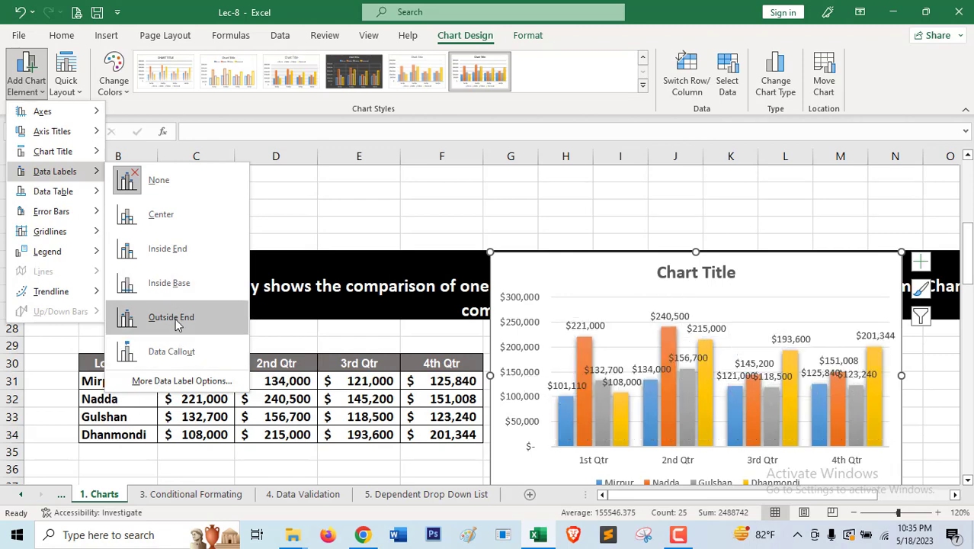
{"action": "left_click", "coordinate": [176, 320]}
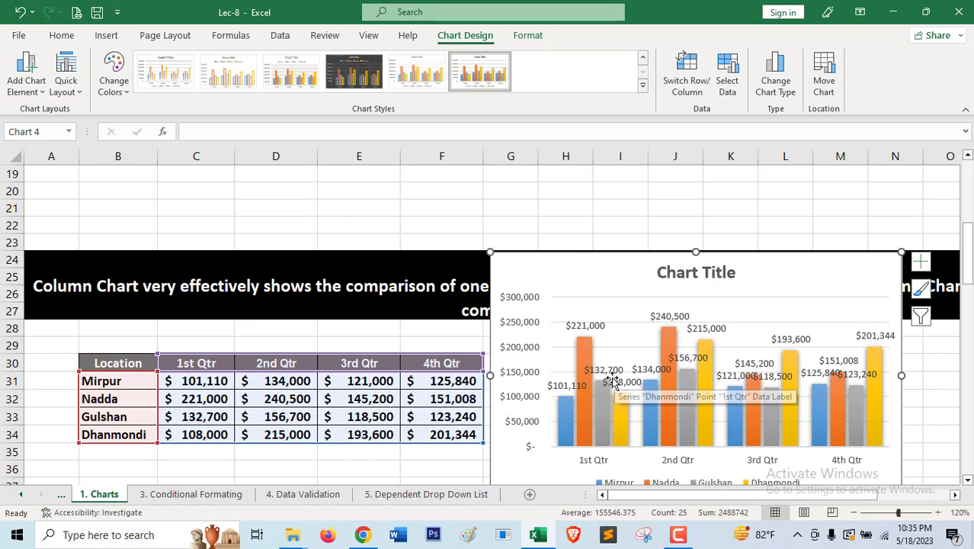
Set the column chart's legend position to Right.
{"action": "left_click", "coordinate": [26, 76]}
{"action": "mouse_move", "coordinate": [54, 191]}
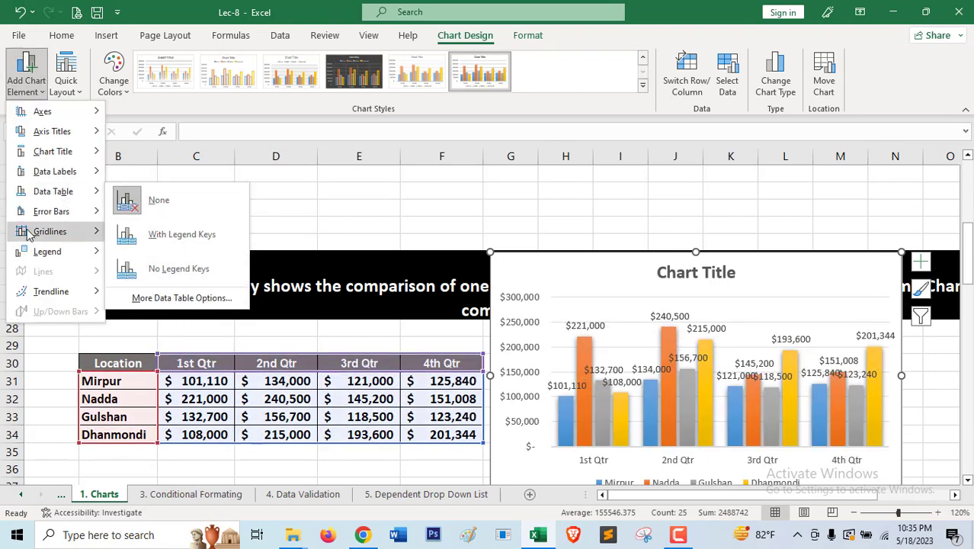
{"action": "mouse_move", "coordinate": [50, 251]}
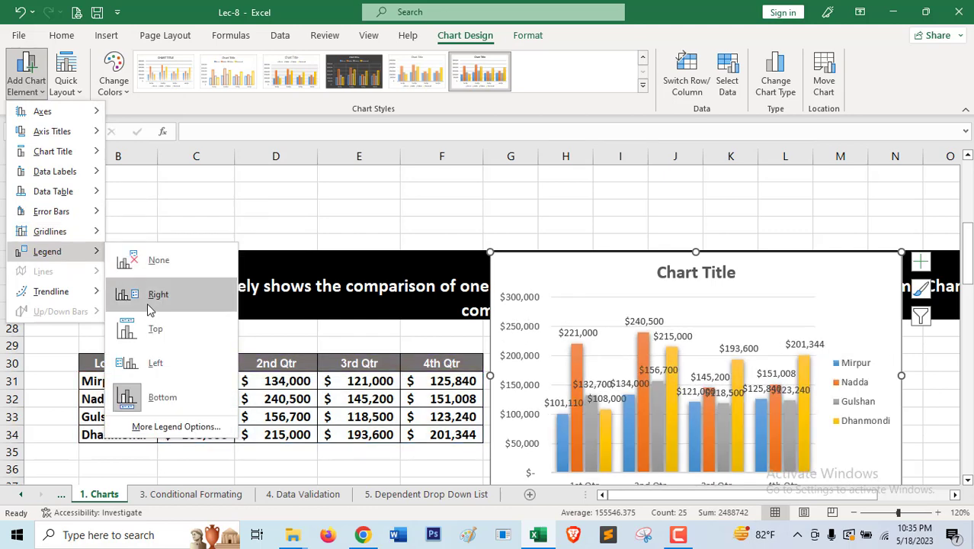
{"action": "left_click", "coordinate": [153, 294]}
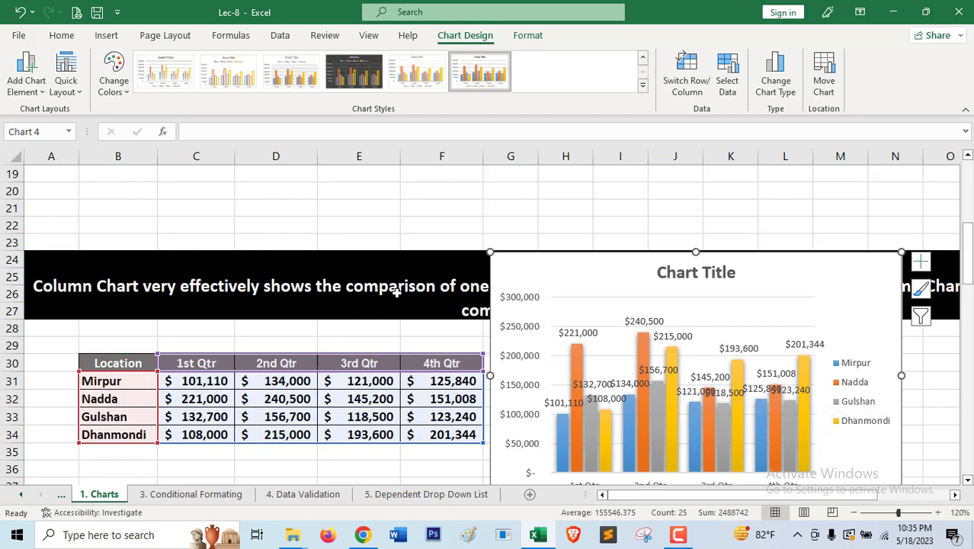
Insert a basic Line chart from the quarterly table in B54:F58 and move it beside that table.
{"action": "scroll", "coordinate": [656, 295], "scroll_direction": "down", "scroll_amount": 8}
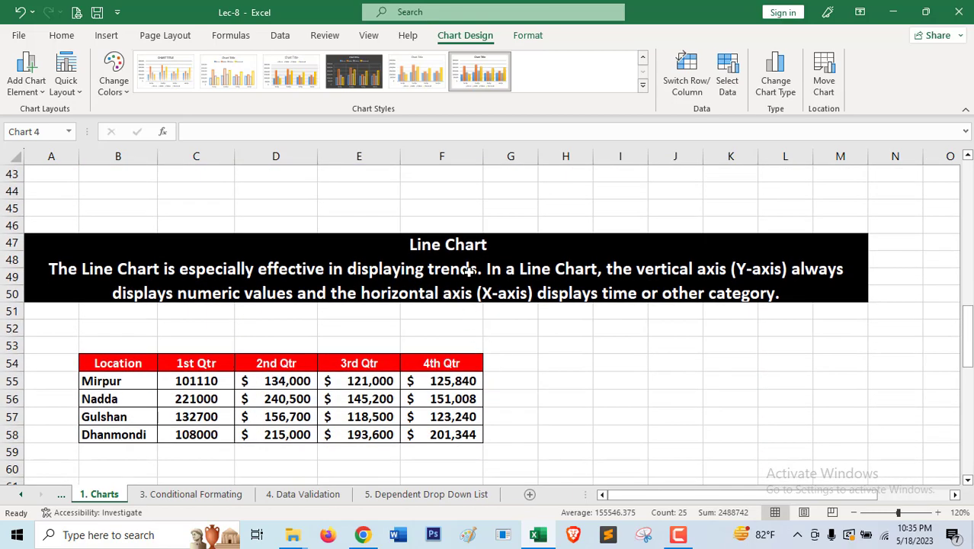
{"action": "left_click_drag", "start_coordinate": [95, 363], "coordinate": [415, 427]}
{"action": "left_click", "coordinate": [106, 35]}
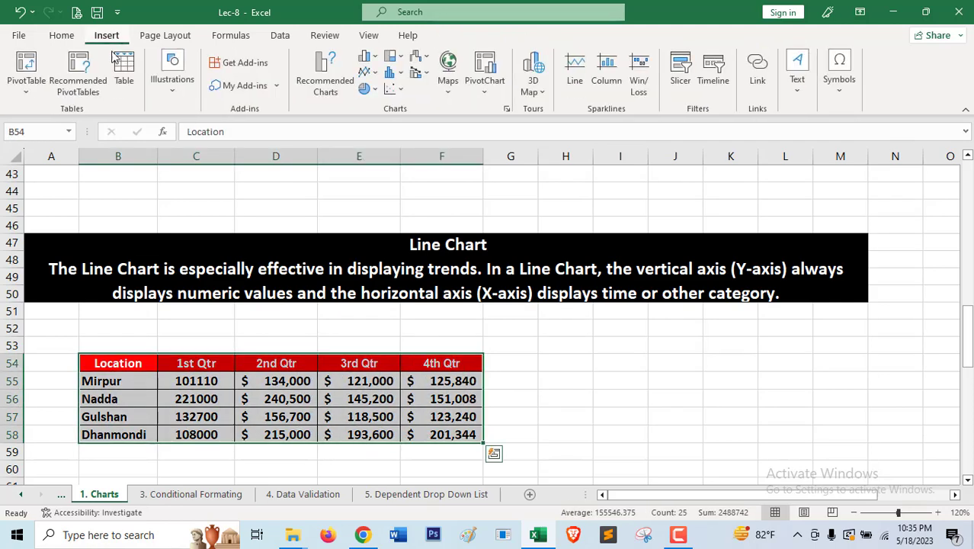
{"action": "left_click", "coordinate": [324, 69]}
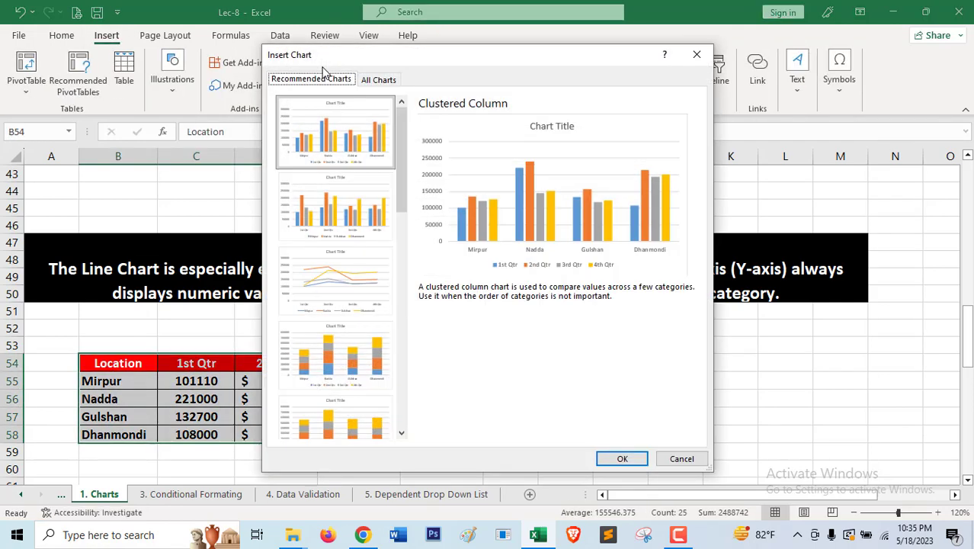
{"action": "left_click", "coordinate": [381, 83]}
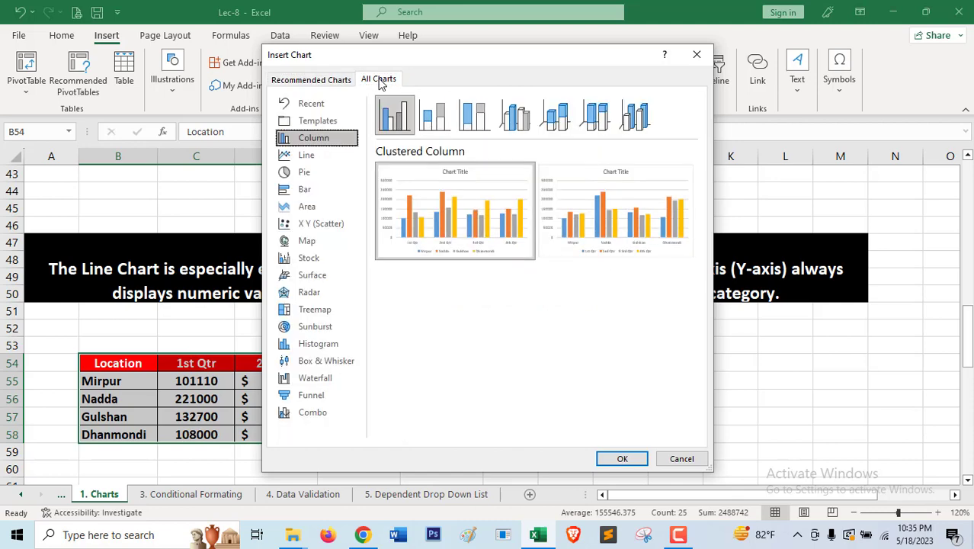
{"action": "left_click", "coordinate": [307, 157]}
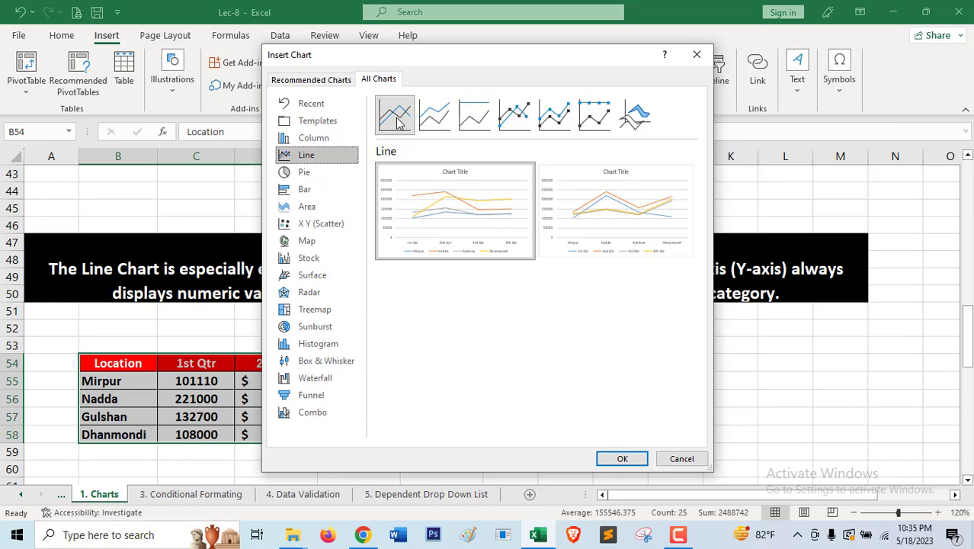
{"action": "left_click", "coordinate": [630, 459]}
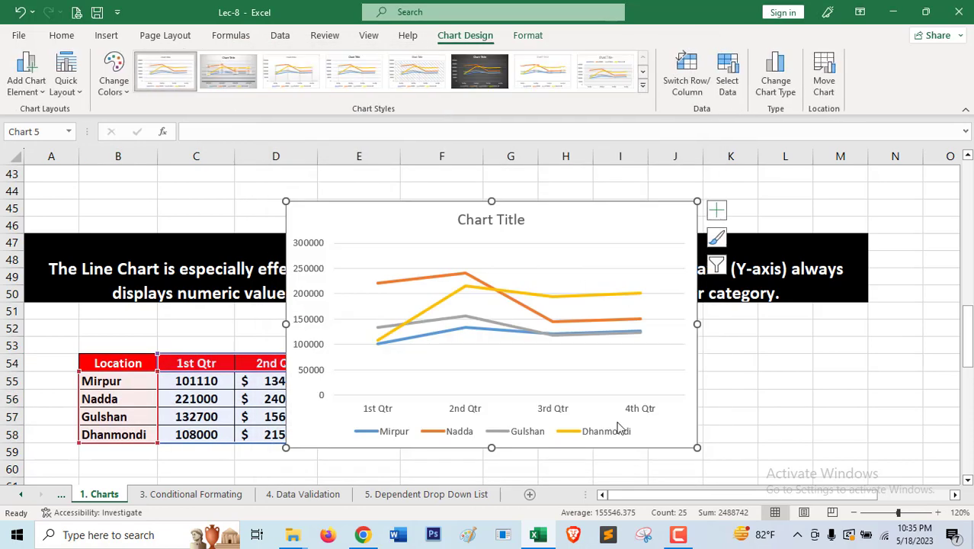
{"action": "left_click_drag", "start_coordinate": [599, 248], "coordinate": [806, 335]}
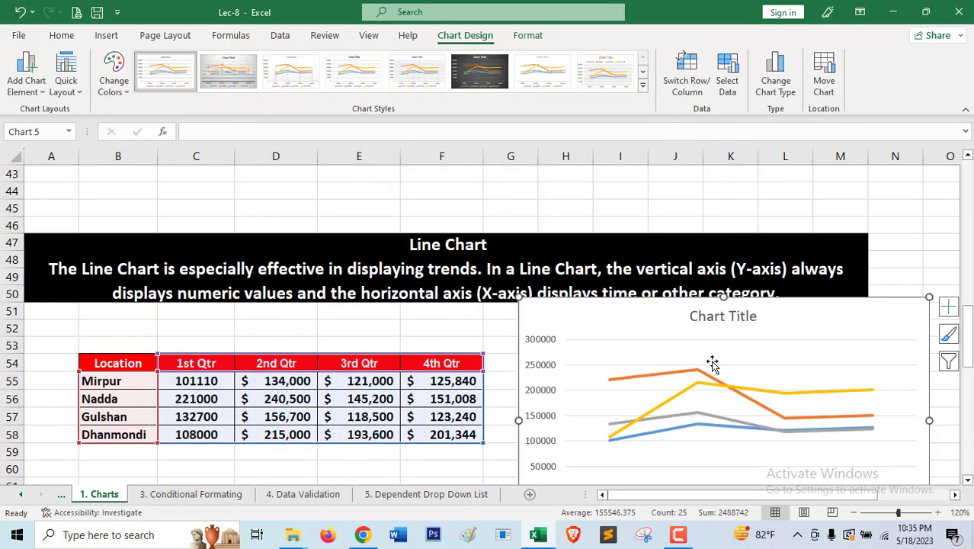